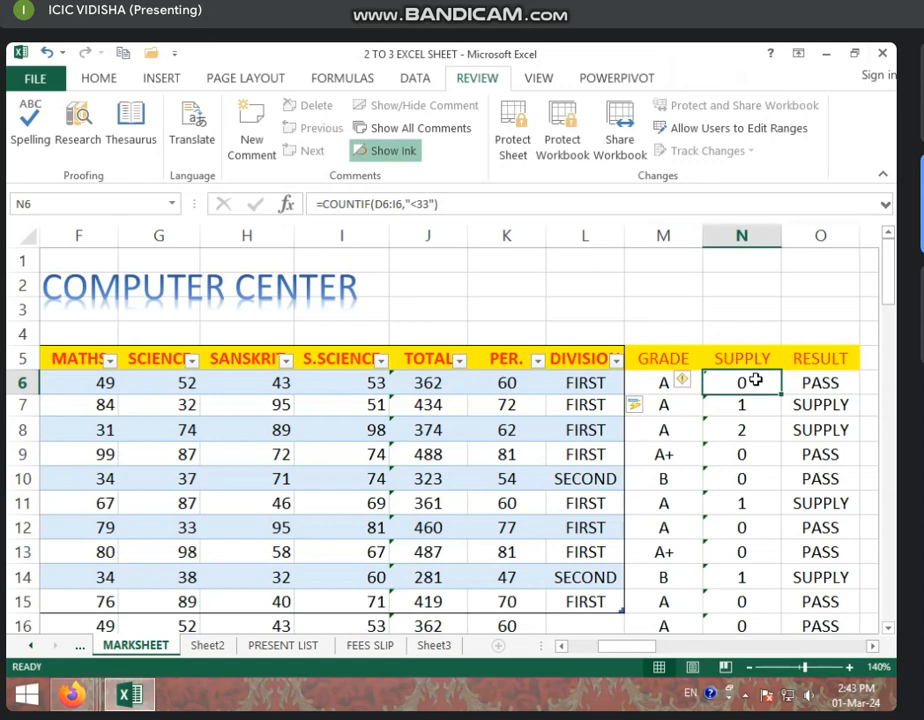
Step: Examine the existing formulas in the SUPPLY column for rows 6 to 8 and the RESULT formula in O6
key(Right)
key(Right)
key(Right)
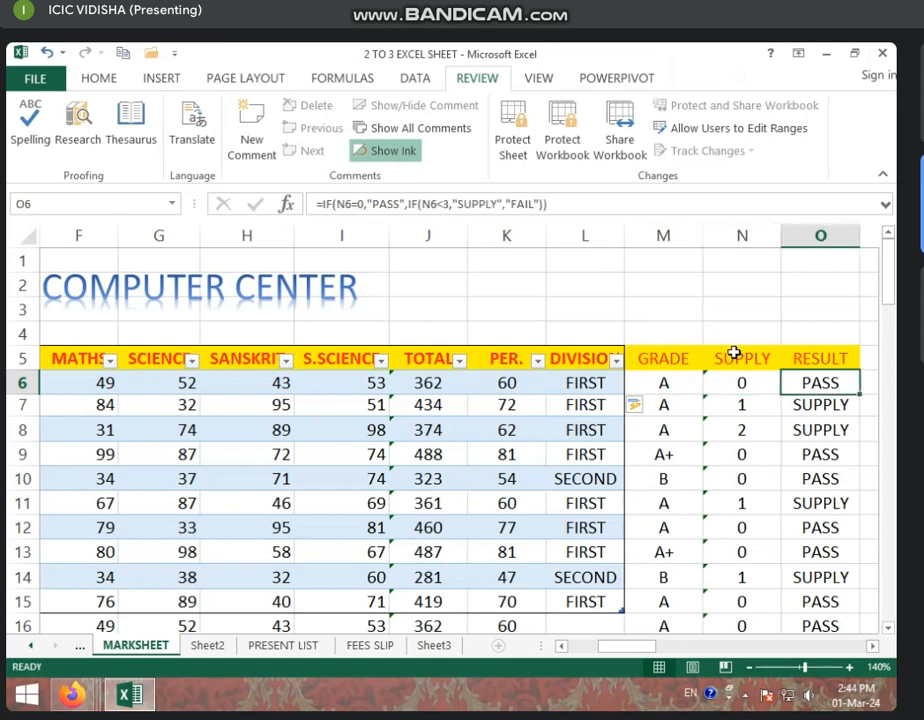
click(581, 385)
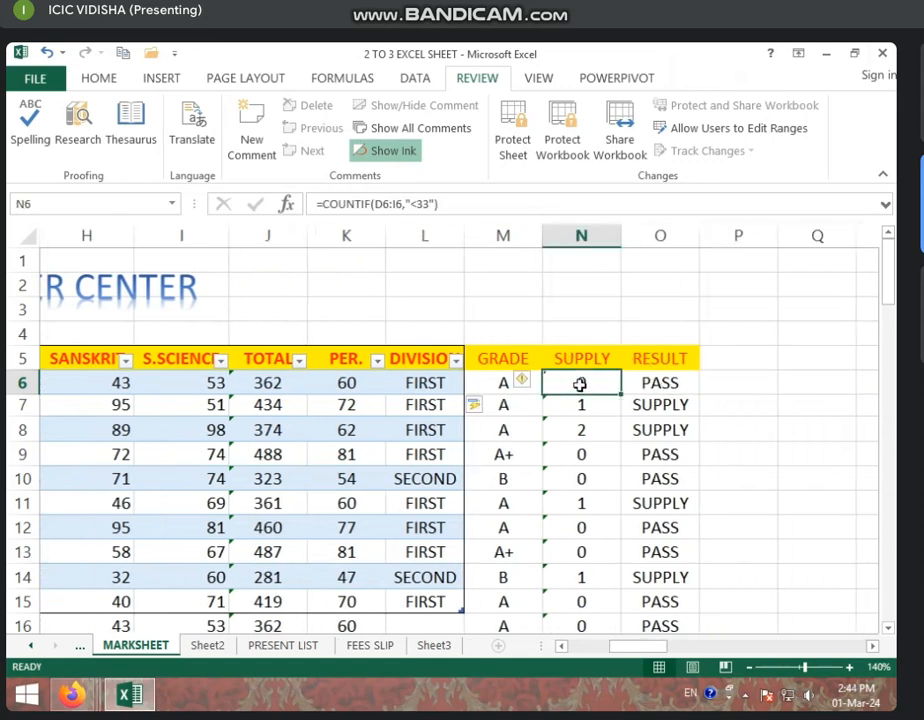
drag(581, 385, 558, 532)
scroll(558, 532, up, 2)
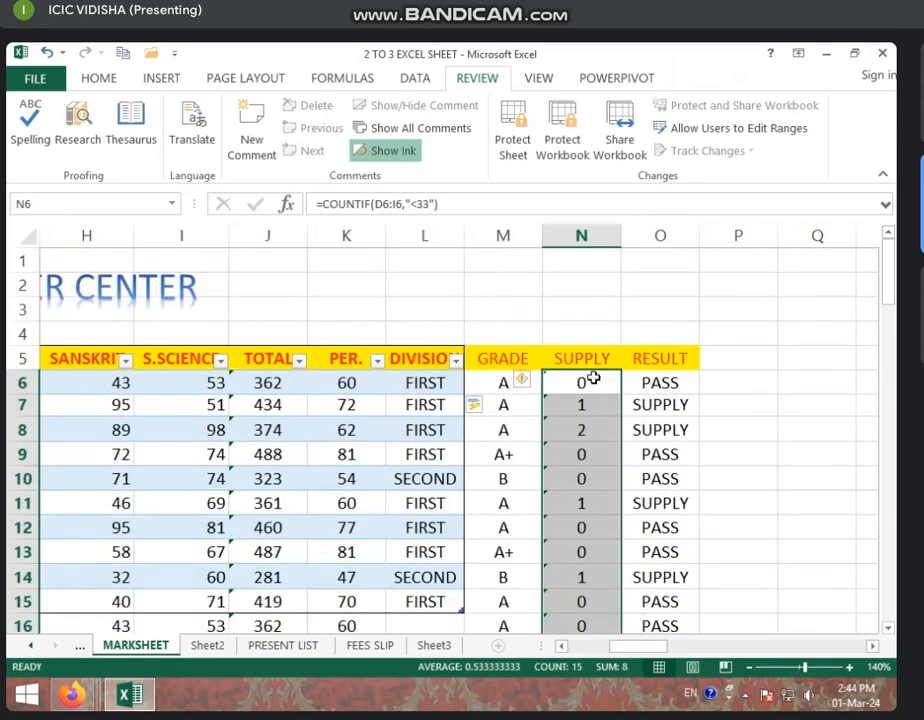
click(590, 380)
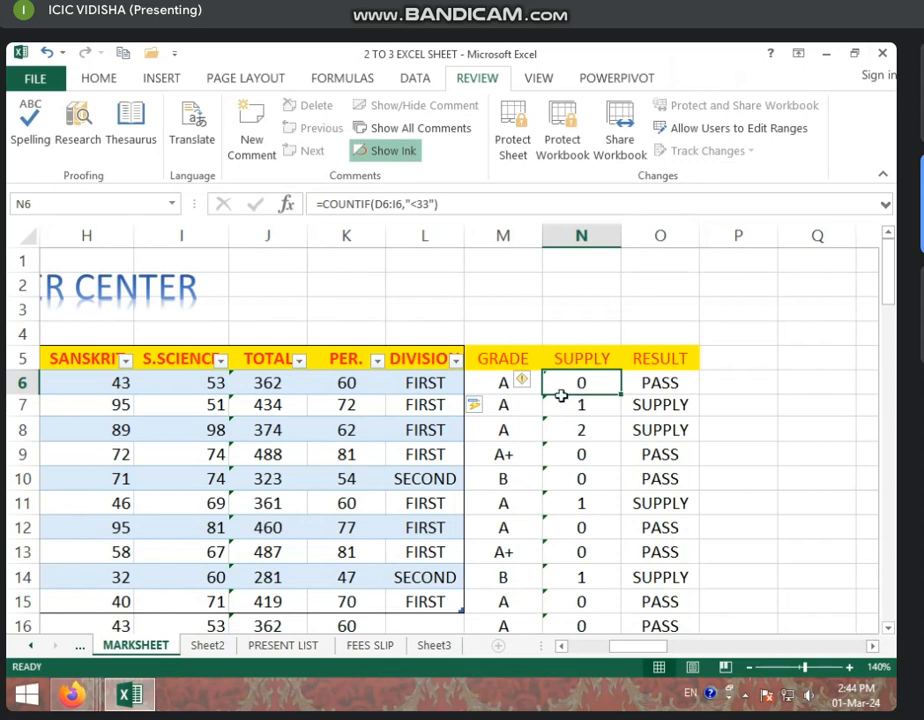
click(582, 409)
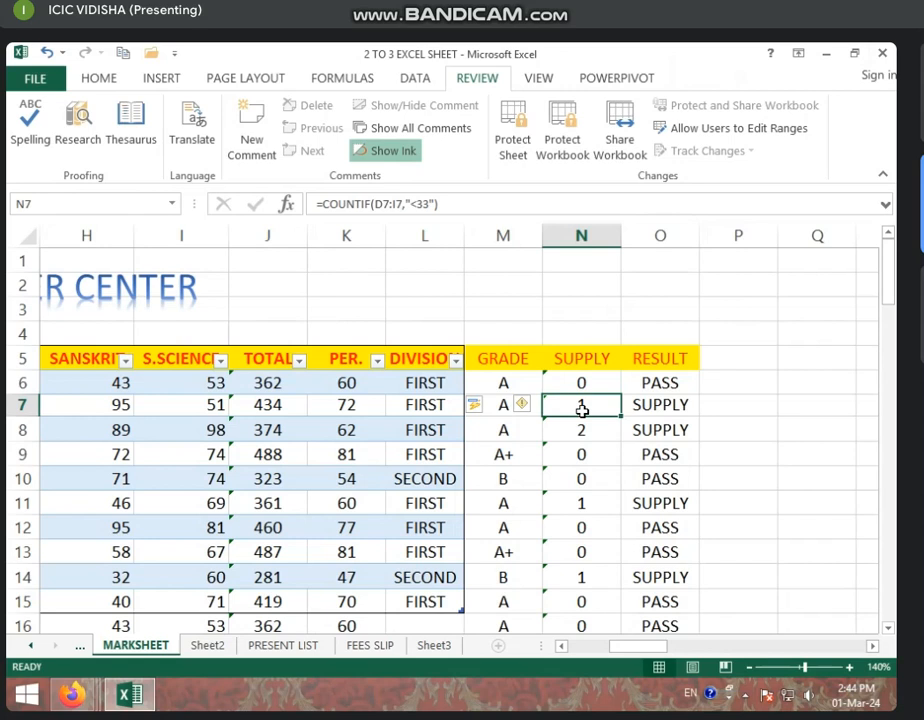
click(591, 431)
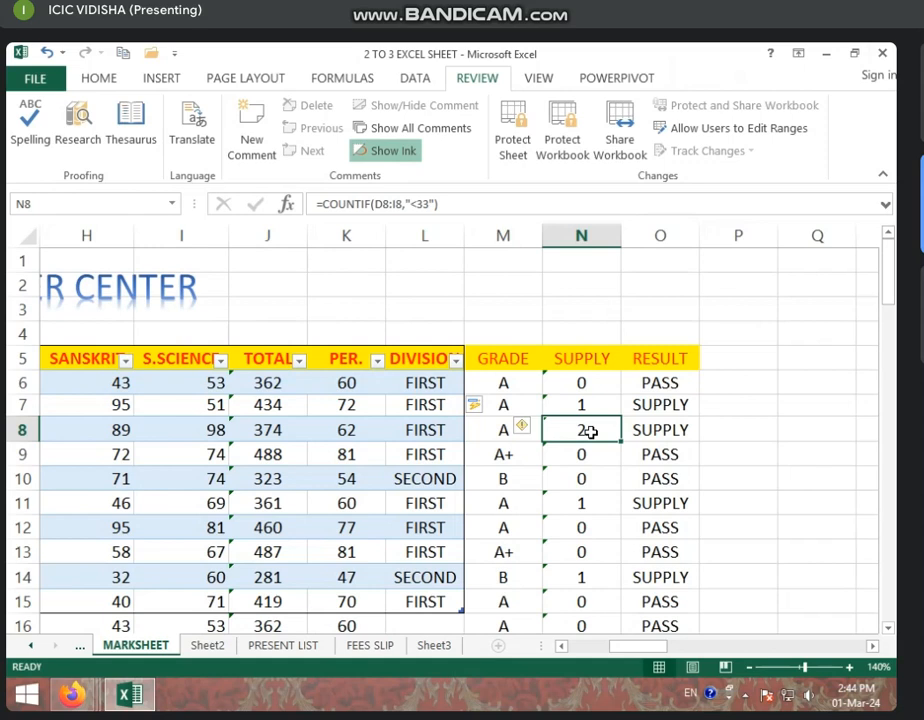
click(579, 387)
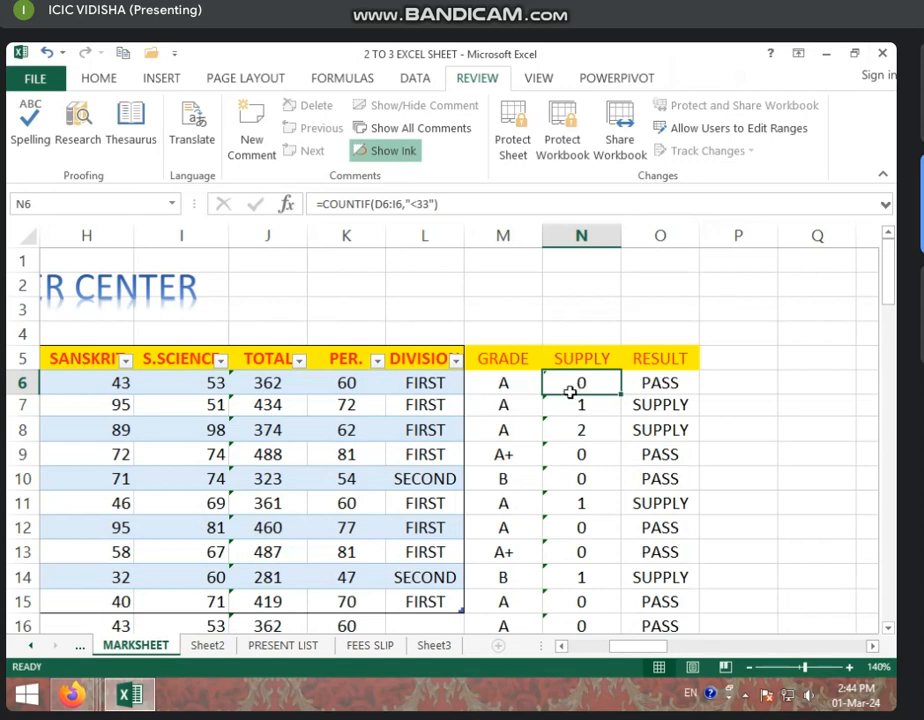
double_click(570, 390)
click(582, 439)
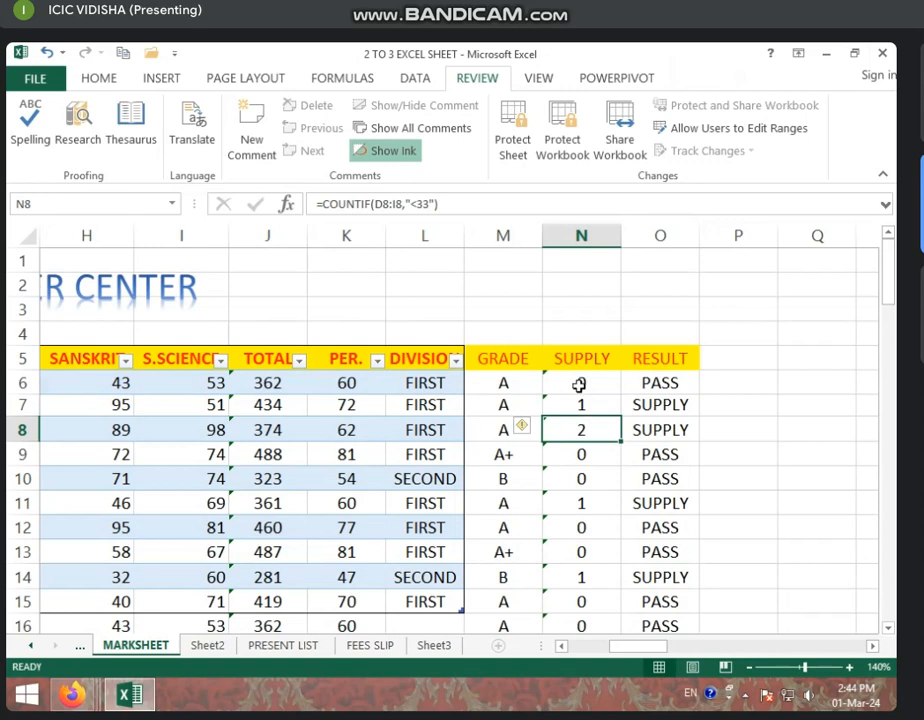
Step: Clear the SUPPLY cells N6:N15 and start a new COUNTIF formula in N6
drag(584, 382, 604, 608)
key(Delete)
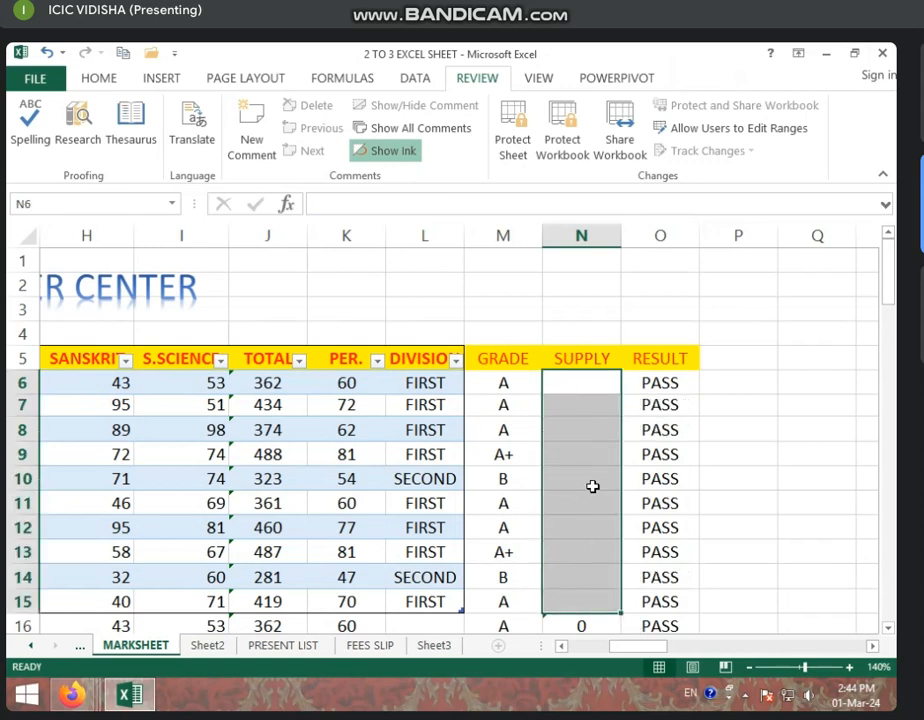
click(600, 374)
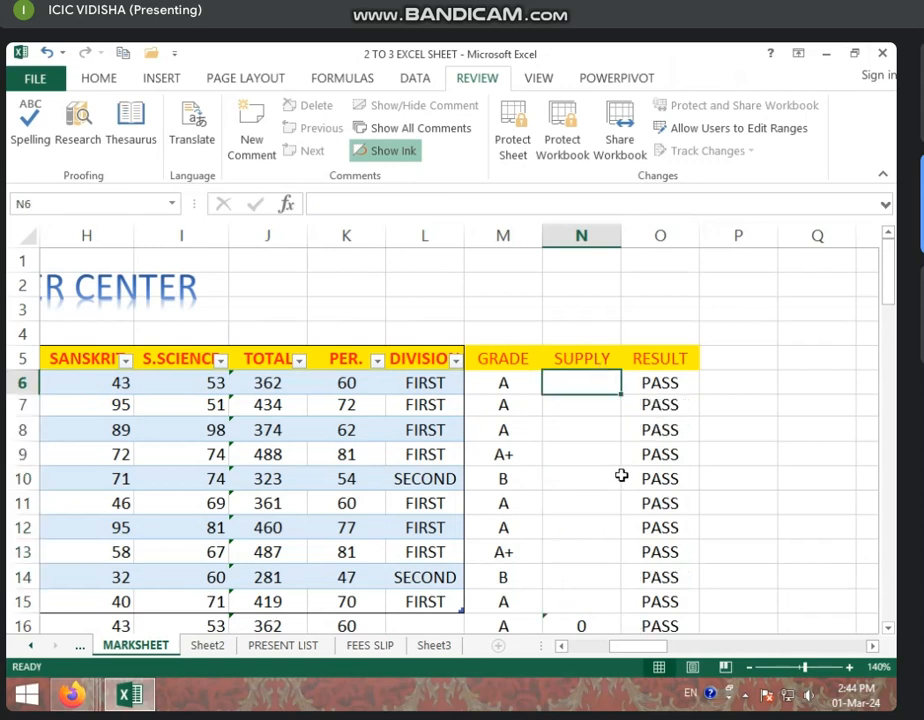
text(=C)
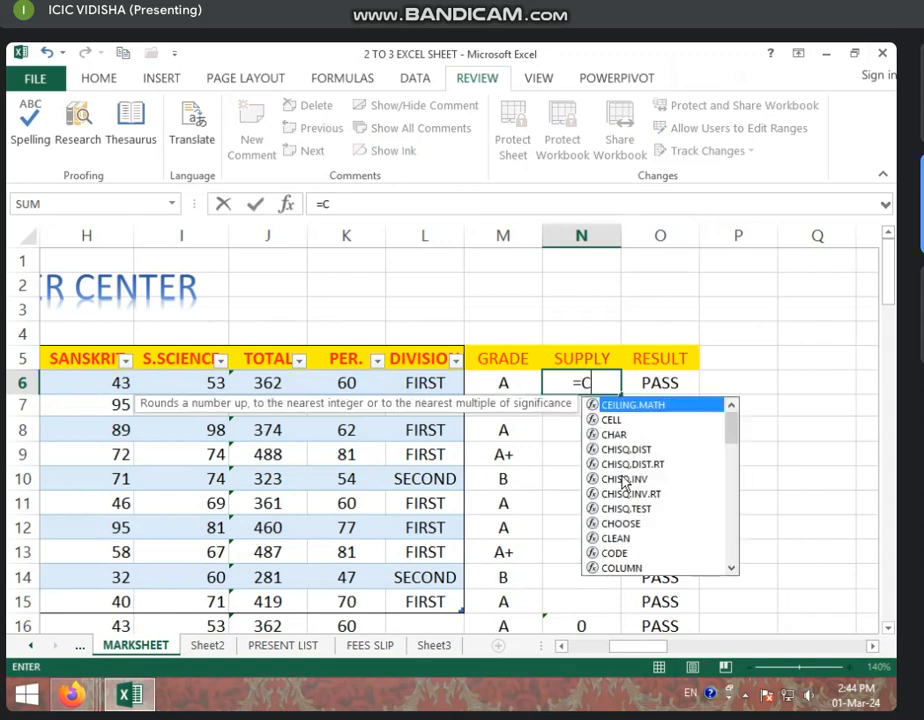
text(OUNTIF)
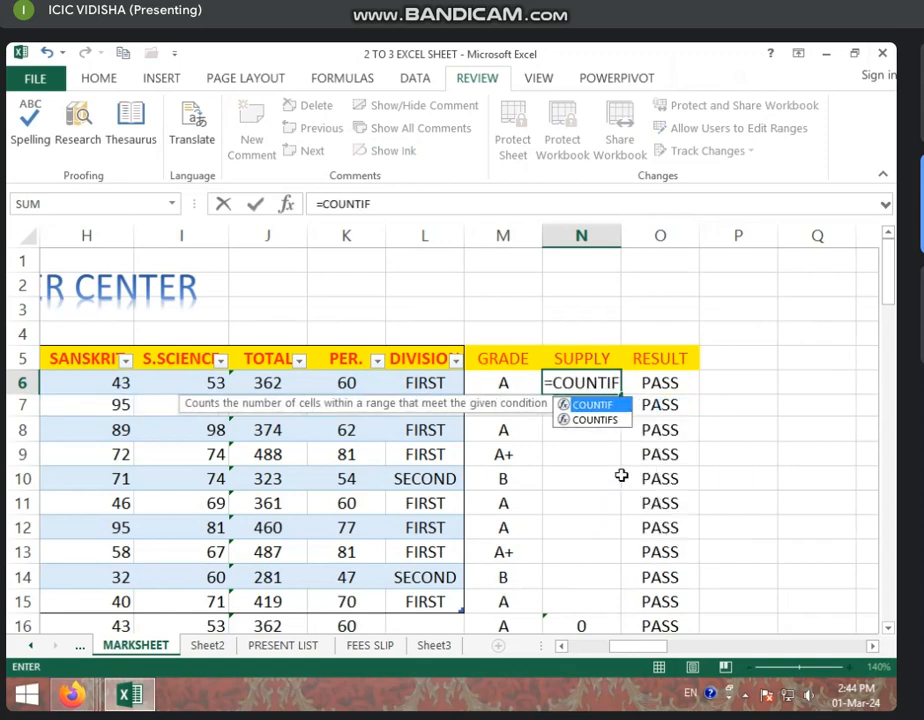
text(()
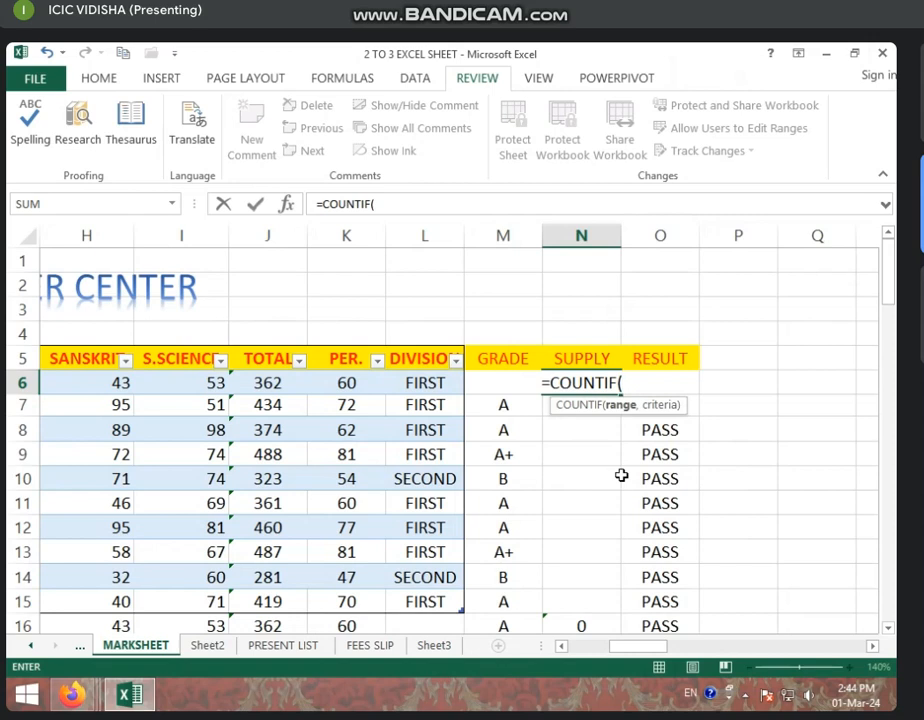
key(BackSpace)
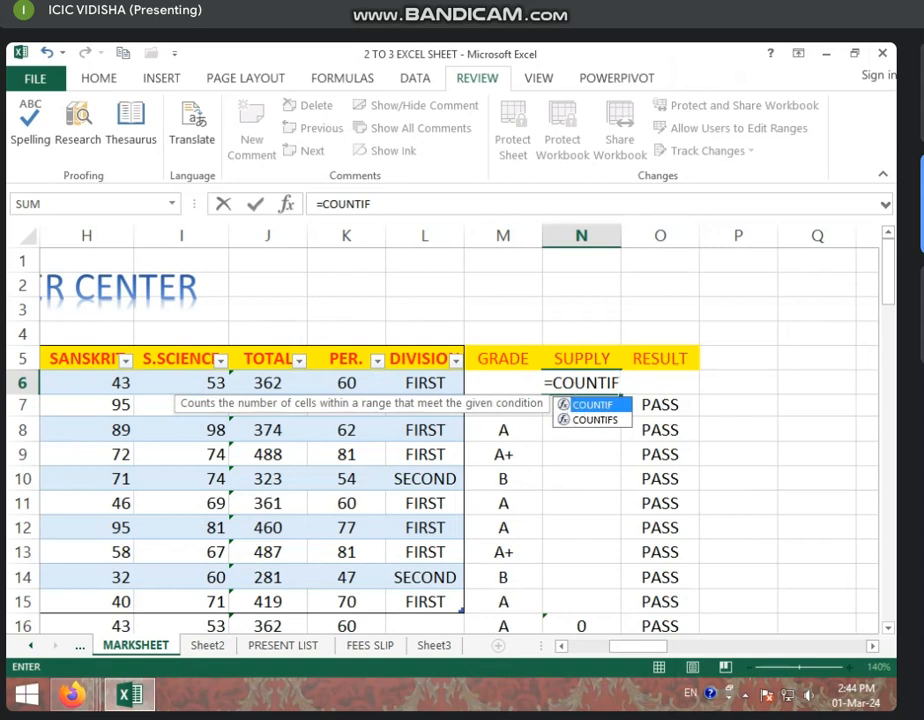
double_click(592, 405)
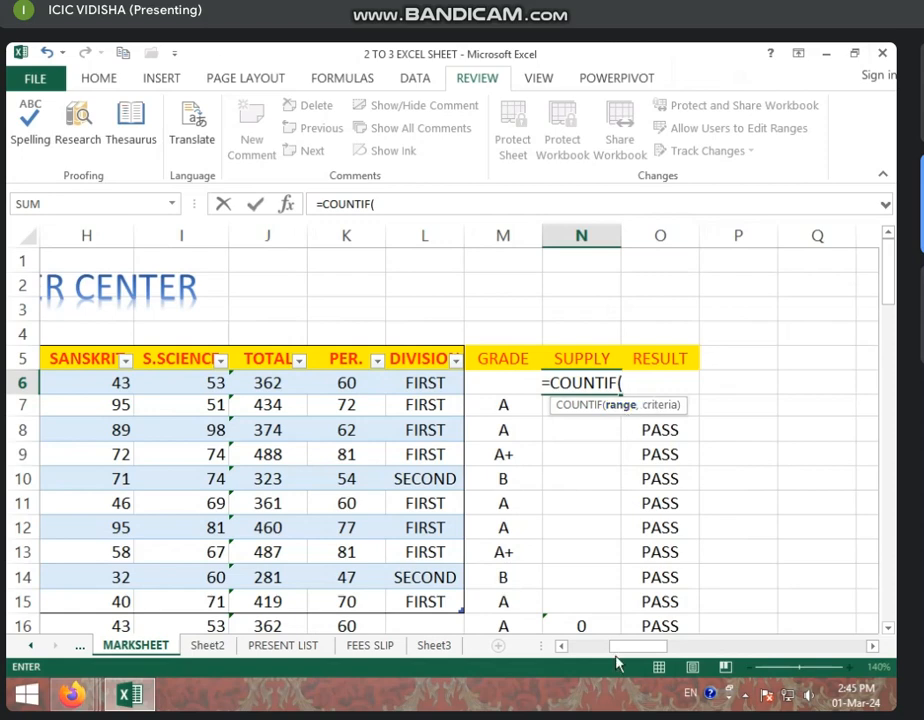
drag(625, 647, 590, 655)
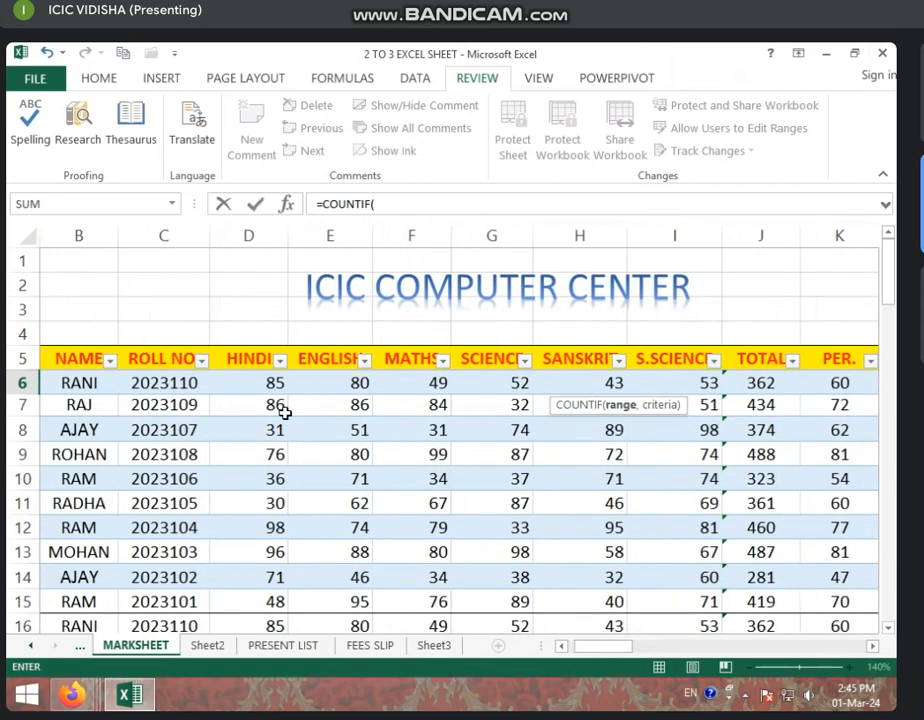
drag(248, 387, 660, 384)
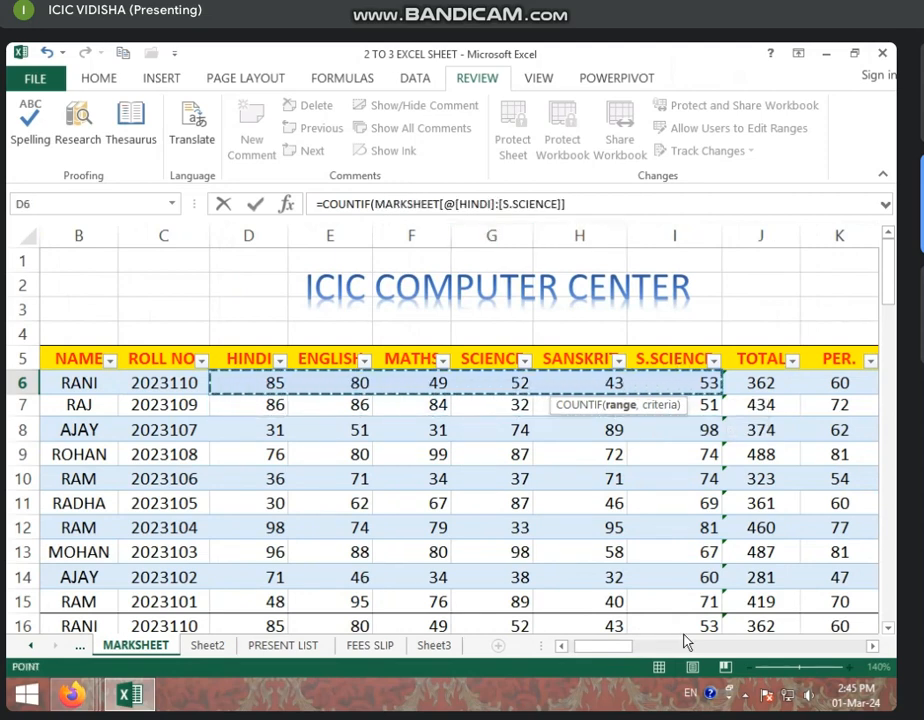
drag(611, 650, 636, 651)
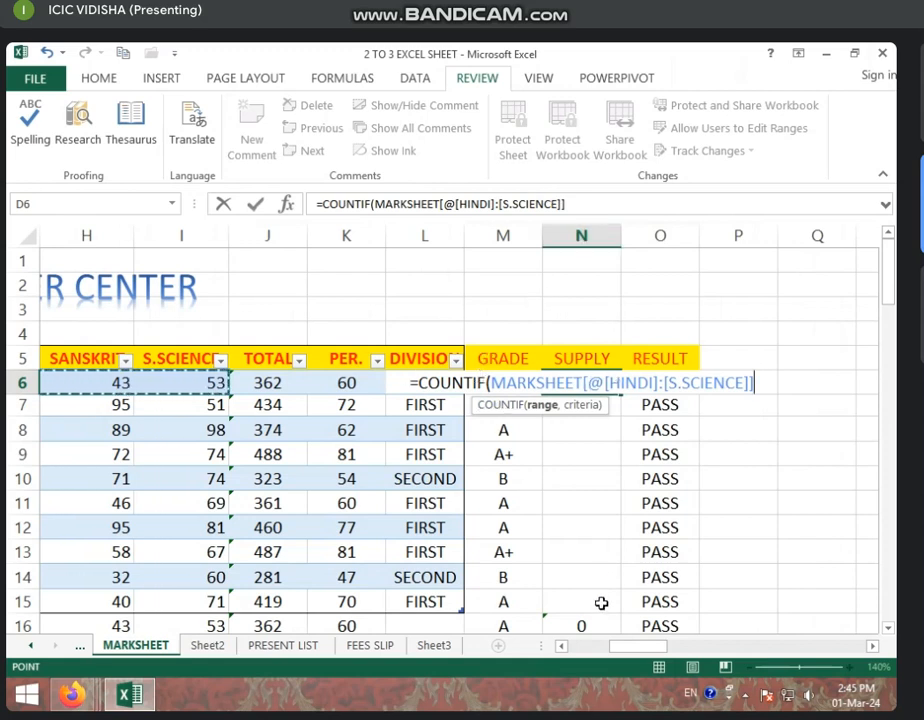
key(BackSpace)
key(BackSpace)
key(BackSpace)
key(BackSpace)
key(BackSpace)
key(BackSpace)
key(BackSpace)
key(BackSpace)
key(BackSpace)
key(BackSpace)
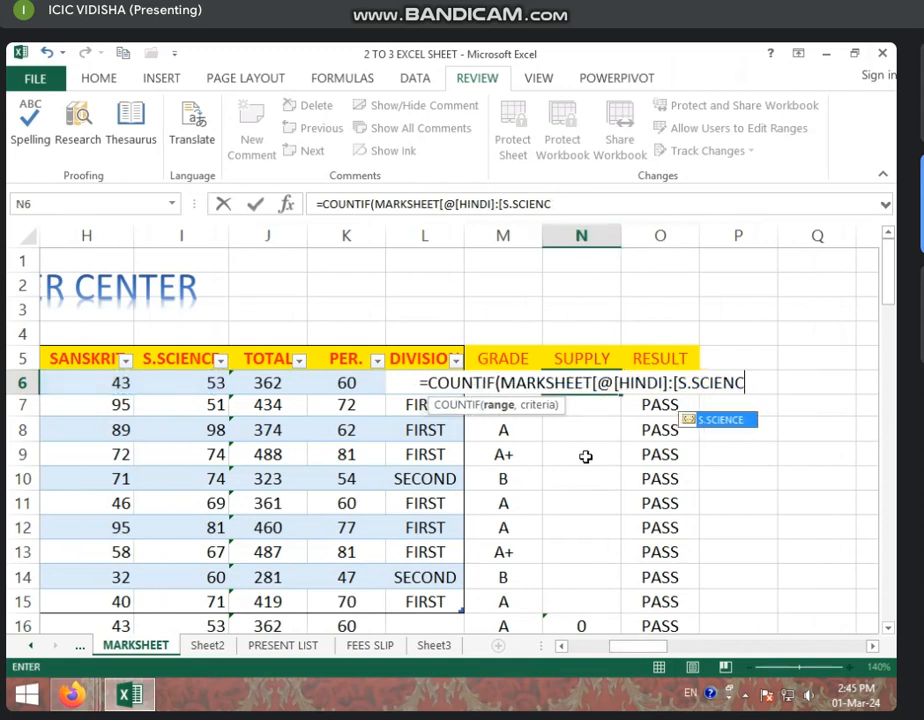
key(BackSpace)
key(BackSpace)
key(BackSpace)
key(BackSpace)
key(BackSpace)
key(BackSpace)
key(BackSpace)
key(BackSpace)
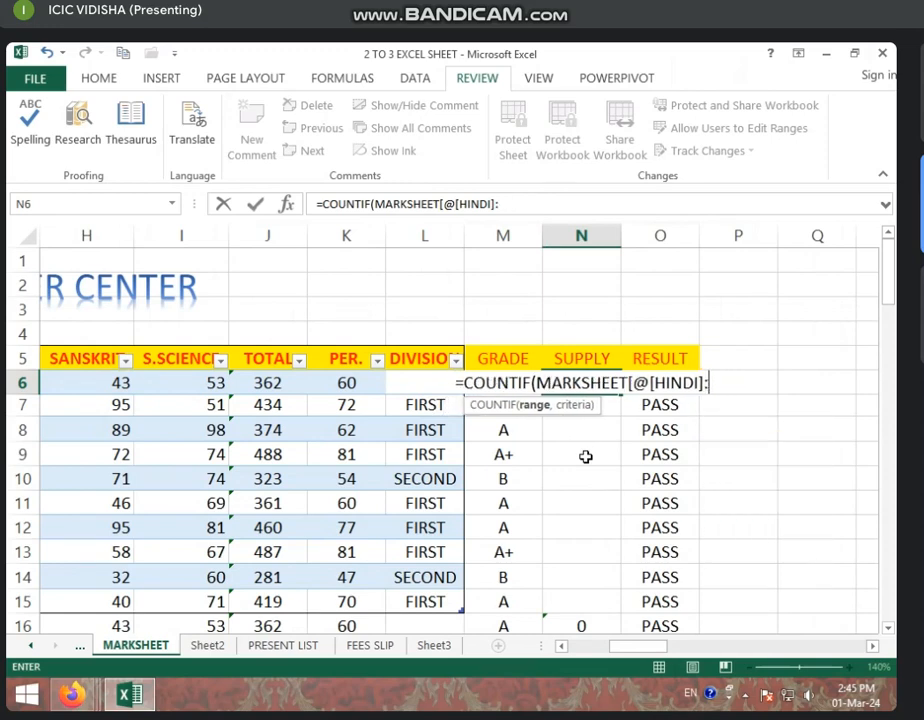
key(BackSpace)
key(BackSpace)
key(BackSpace)
key(BackSpace)
key(BackSpace)
key(BackSpace)
key(BackSpace)
key(BackSpace)
key(BackSpace)
key(BackSpace)
key(BackSpace)
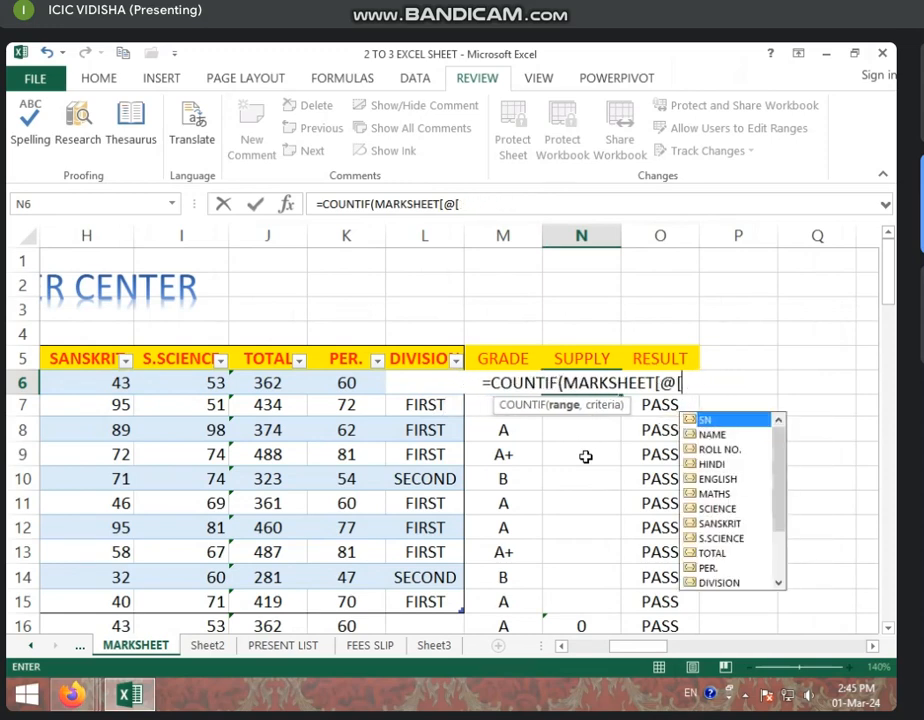
key(BackSpace)
key(BackSpace)
key(BackSpace)
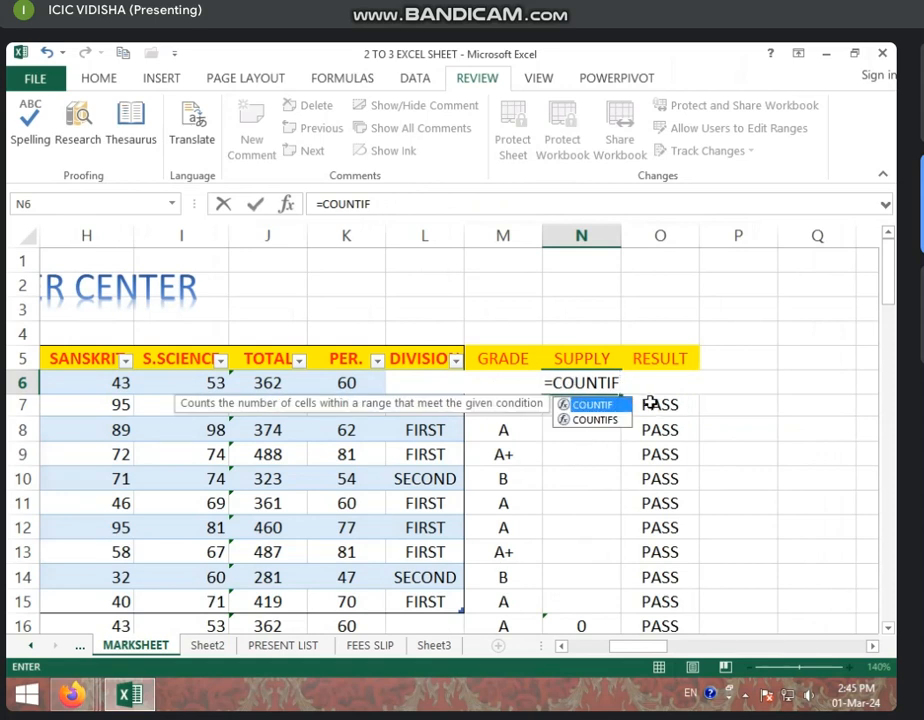
Step: Complete the COUNTIF formula in N6 with the HINDI to S.SCIENCE marks D6:I6 as range and "<33" as criteria
text(()
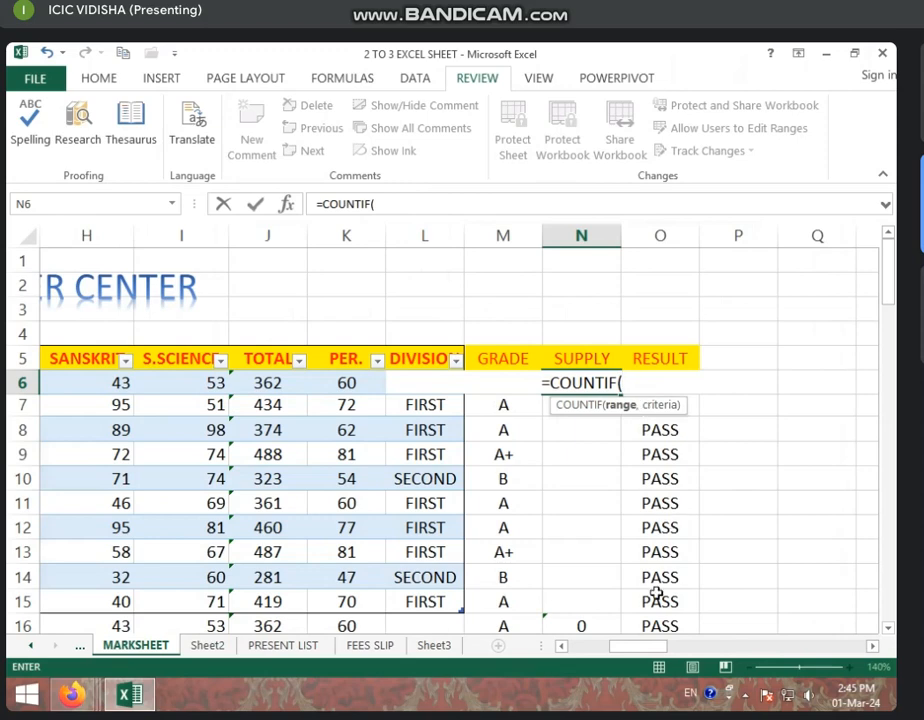
drag(656, 650, 610, 651)
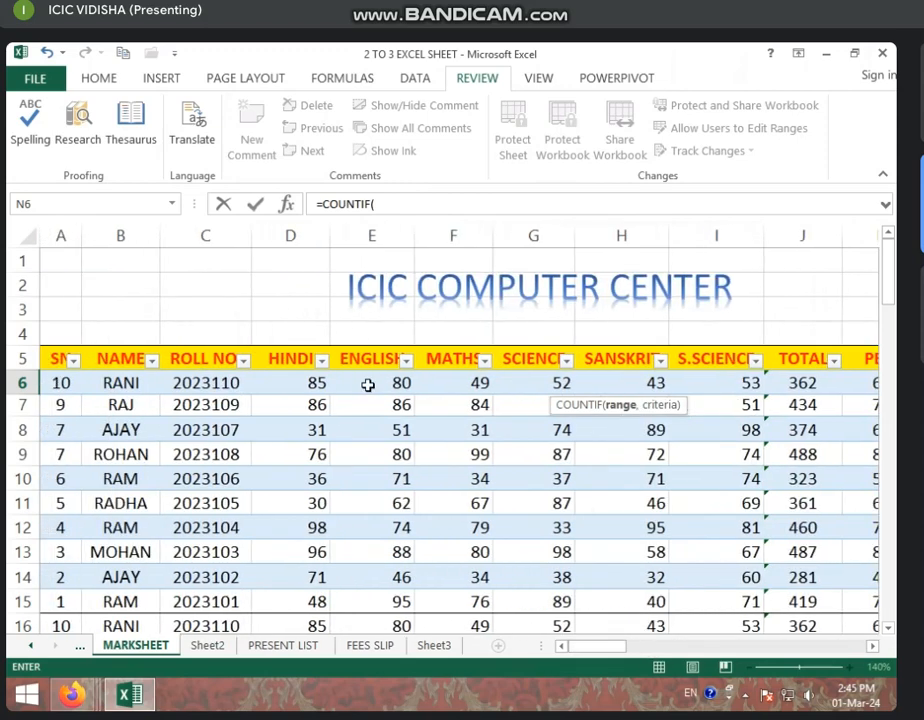
click(293, 385)
drag(291, 385, 755, 385)
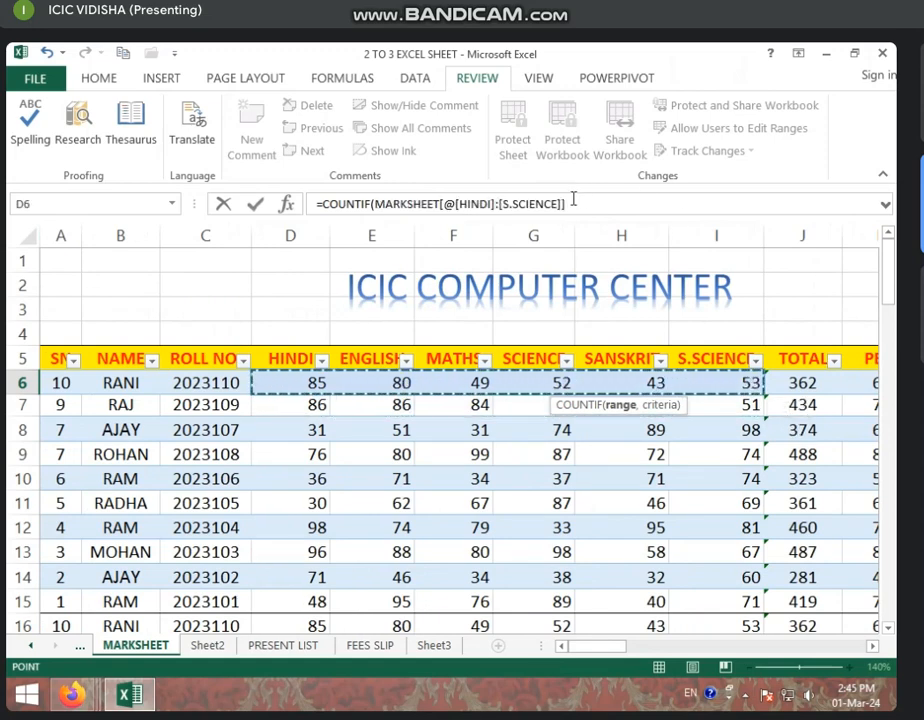
click(601, 204)
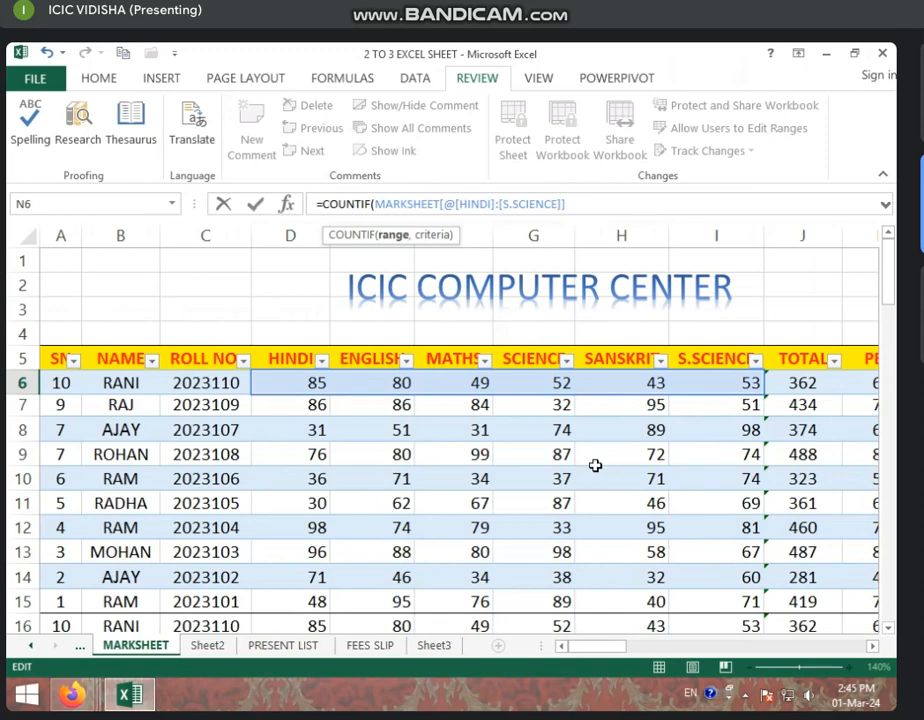
text(,)
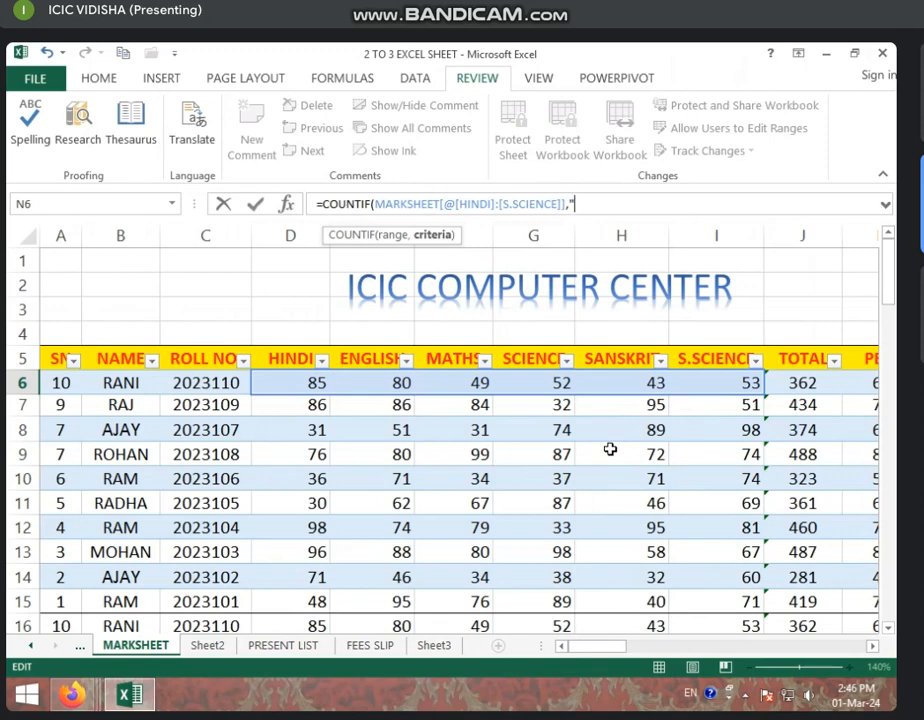
text(<33)
text("))
key(Return)
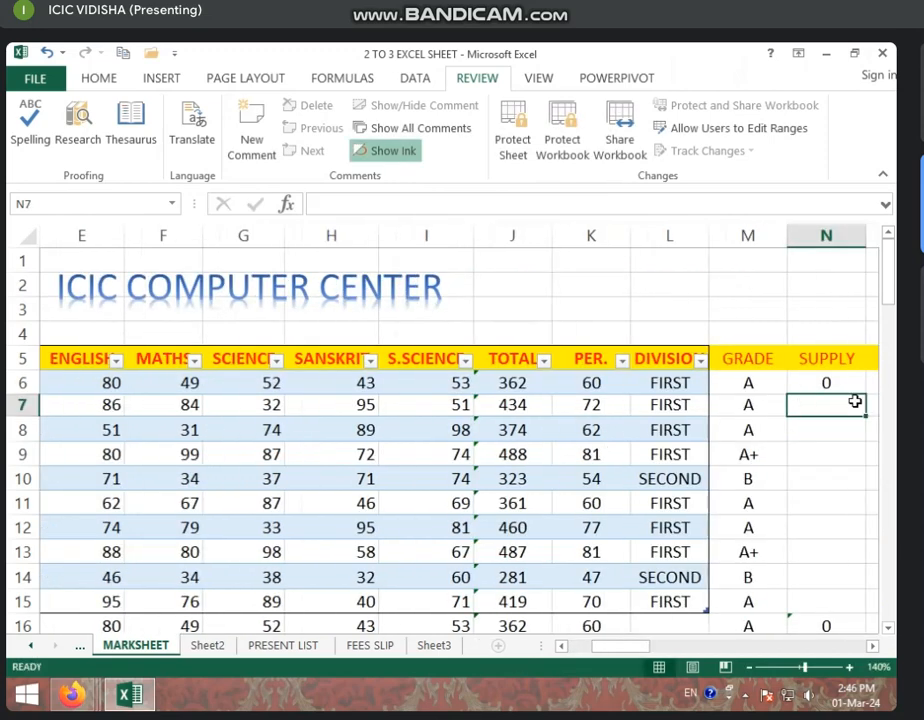
Step: Change the MATHS mark in row 6 to 33 to test the SUPPLY formula
click(826, 383)
click(175, 382)
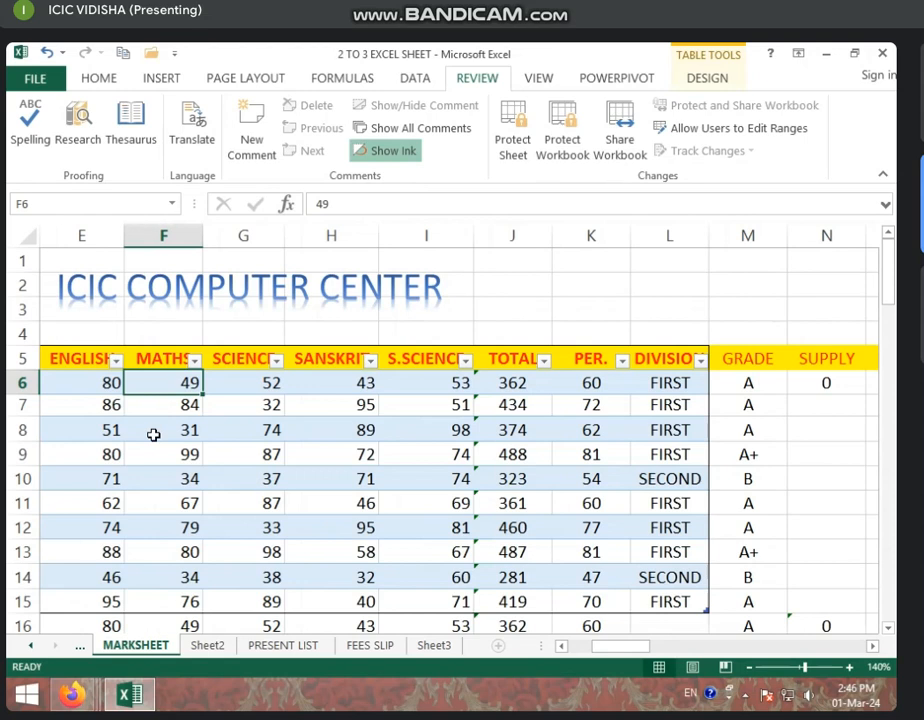
text(33)
key(Return)
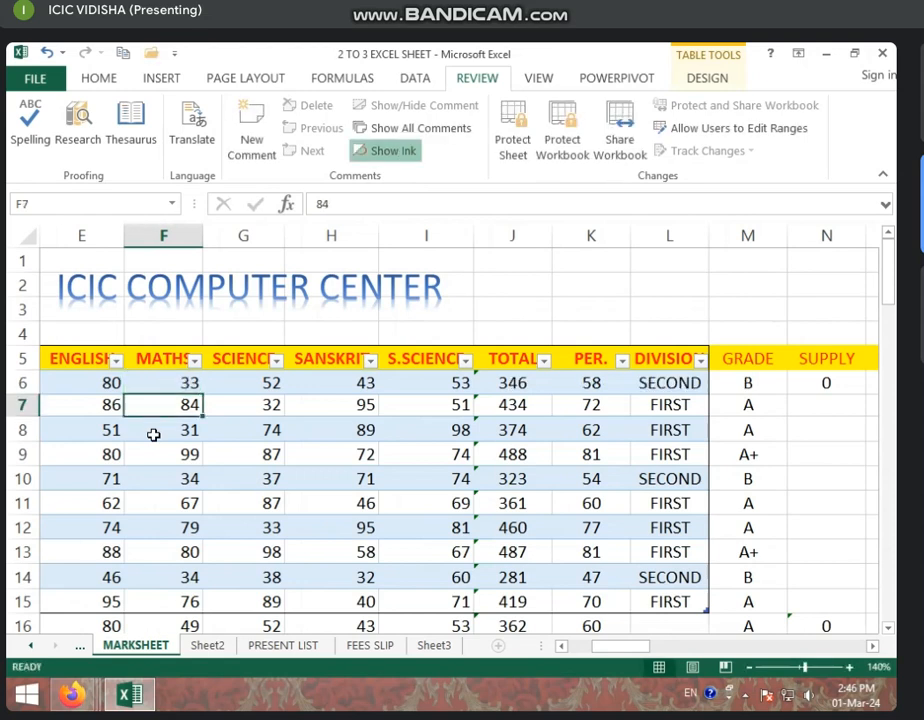
Step: Change the SCIENCE mark in row 6 to 32 and check the SUPPLY formula in N6
click(171, 384)
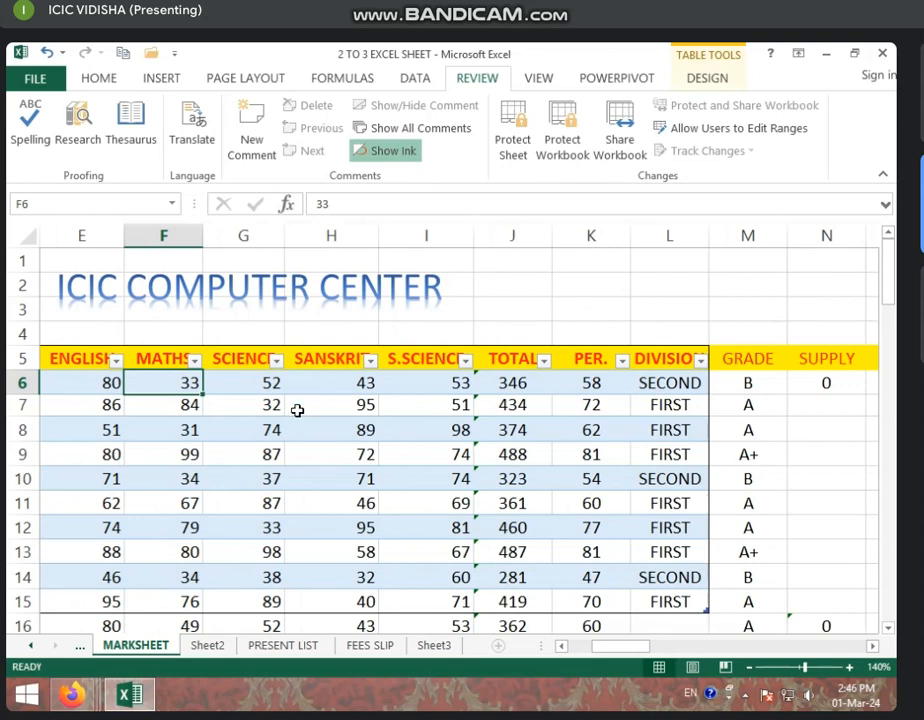
click(231, 381)
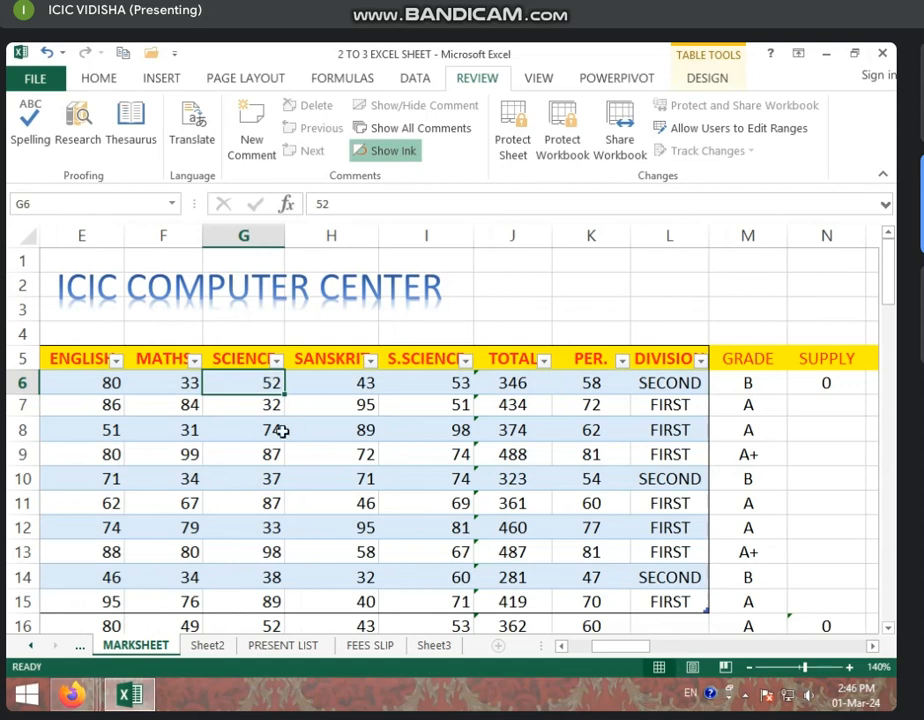
text(32)
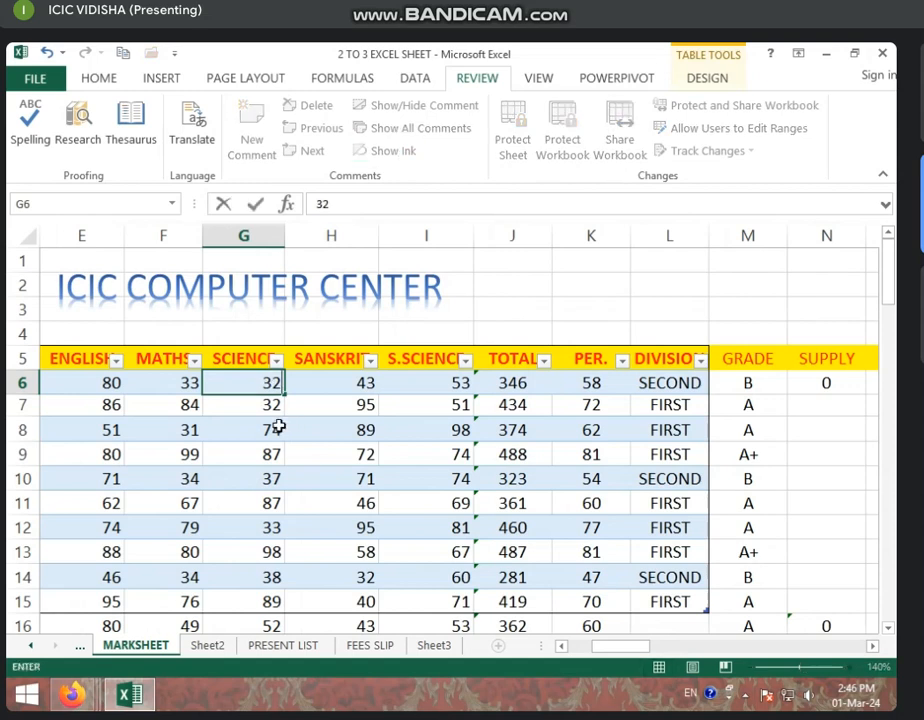
key(Return)
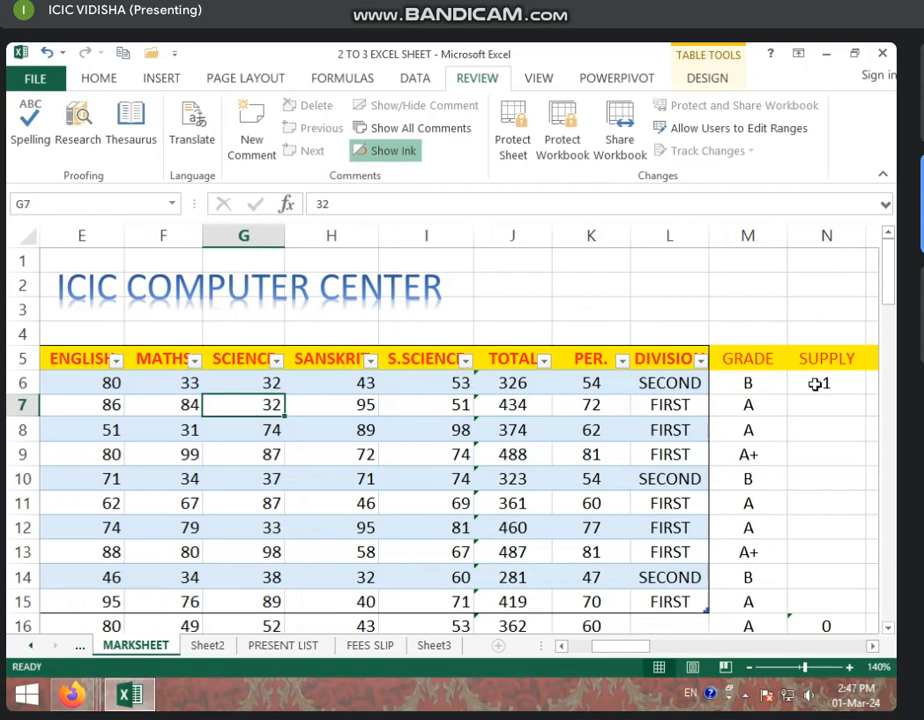
click(808, 384)
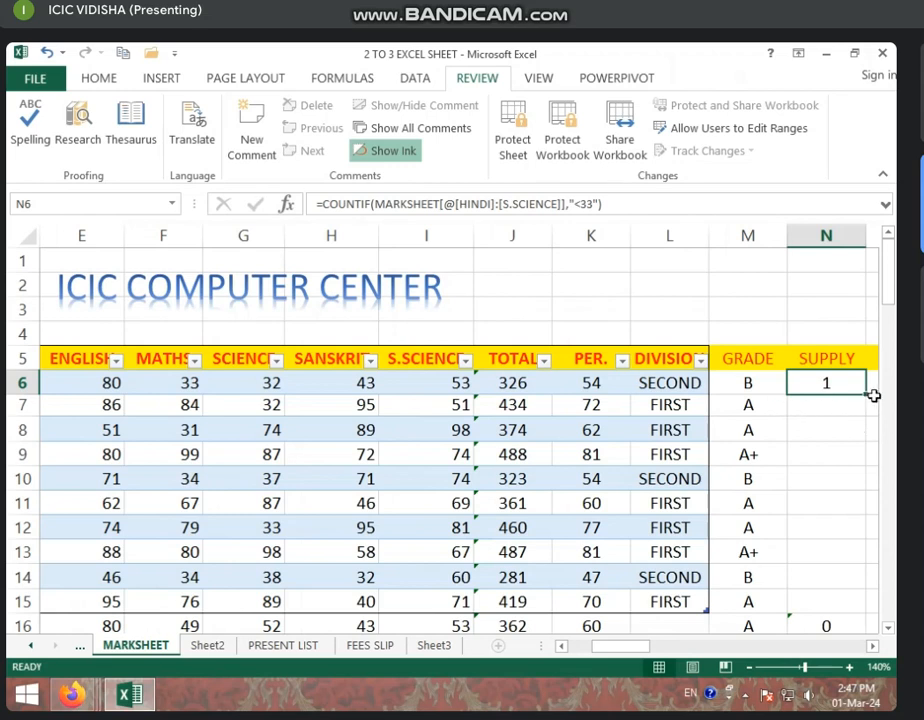
Step: Fill the COUNTIF formula from N6 down the SUPPLY column to N15
double_click(866, 394)
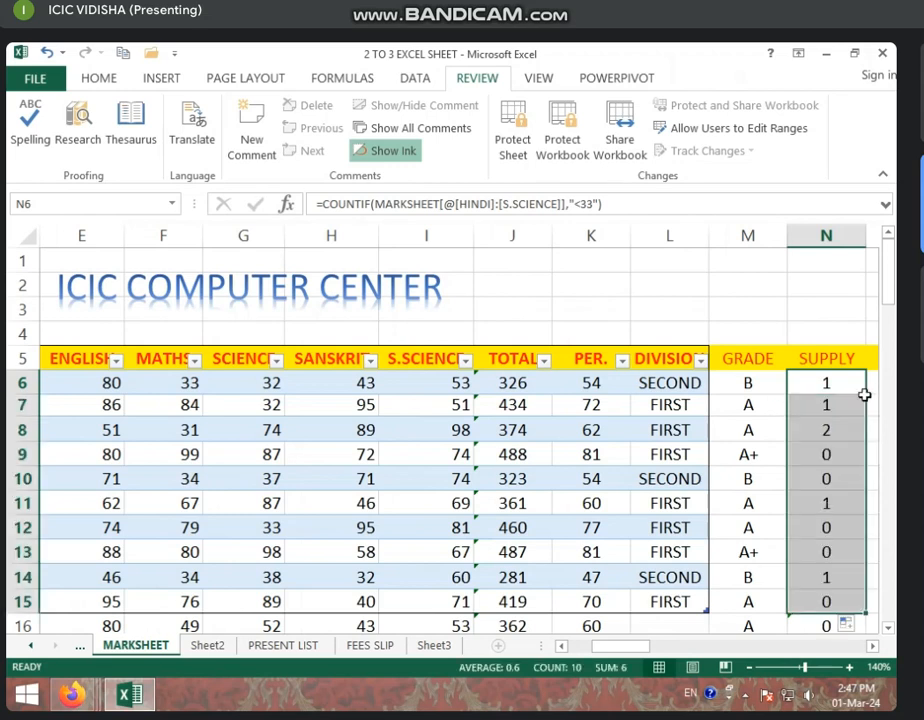
click(827, 546)
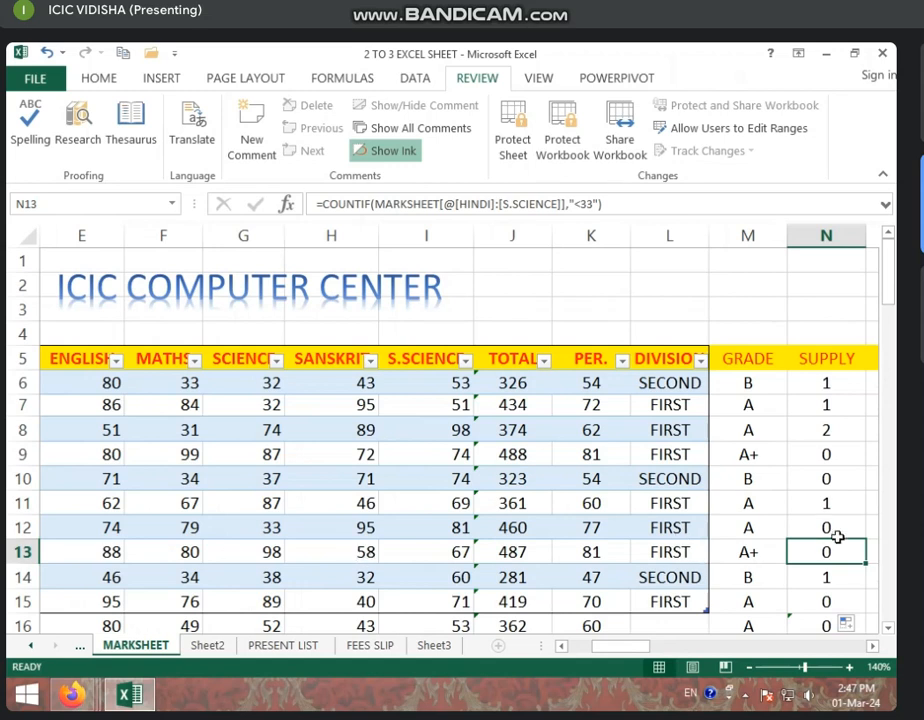
Step: Change the S.SCIENCE mark in row 11 to 20 to test the SUPPLY formula with another failing mark
click(60, 508)
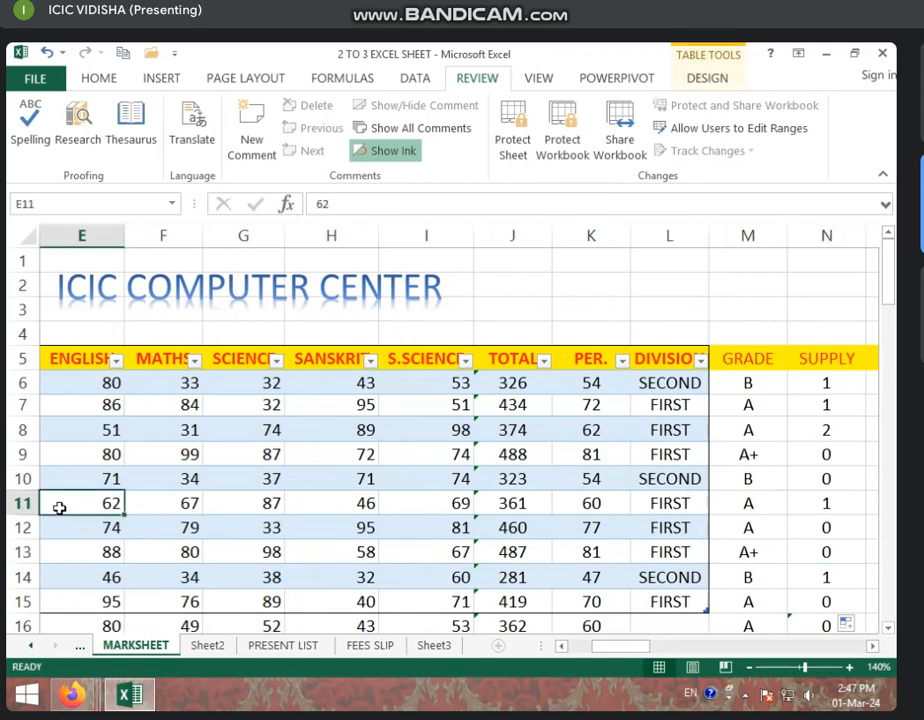
key(Left)
key(Left)
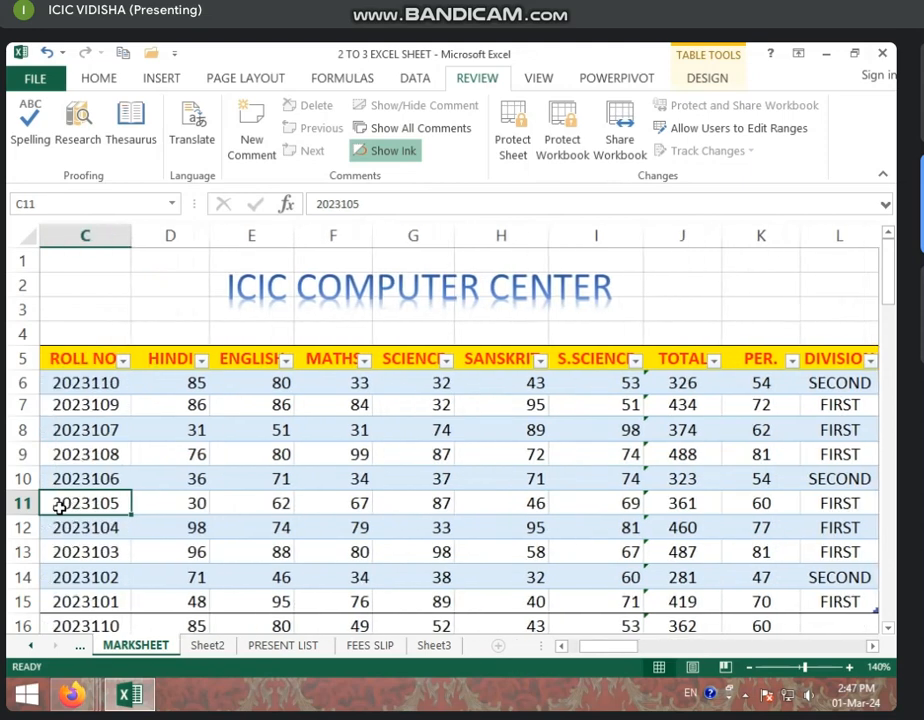
key(Right)
key(Right)
key(Right)
key(Right)
key(Right)
key(Right)
key(Right)
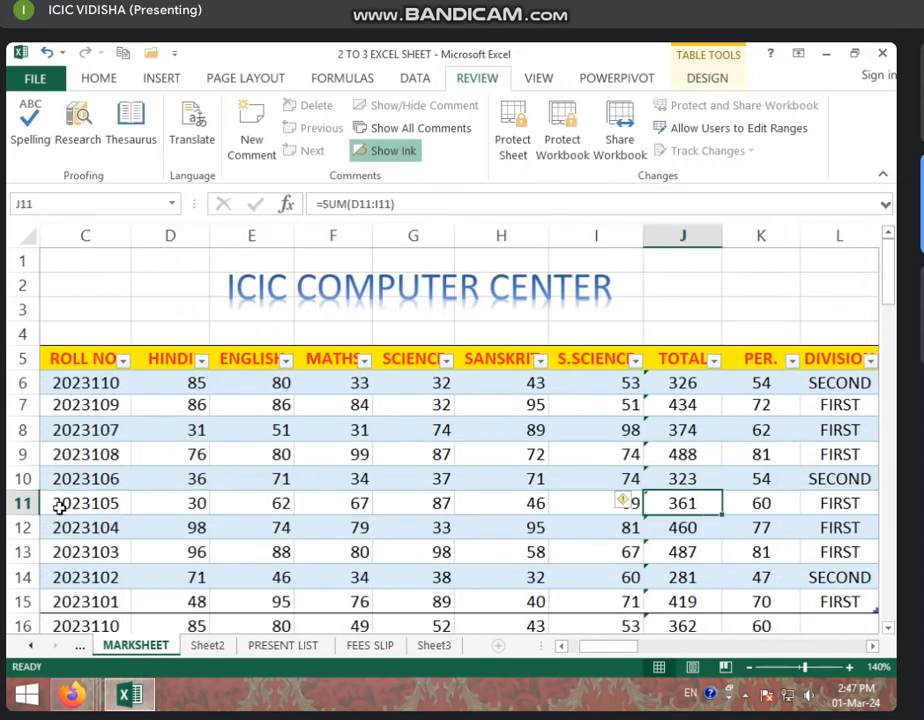
key(Left)
text(20)
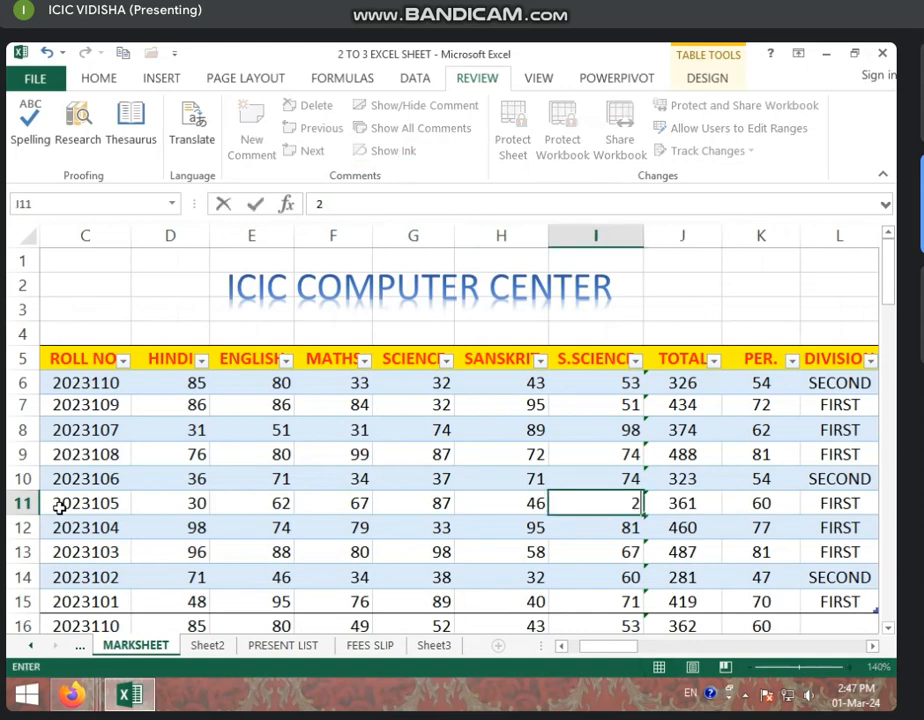
key(Right)
Step: Examine the recalculated SUPPLY, RESULT, PER. and GRADE cells of row 11
key(Right)
key(Right)
key(Right)
key(Right)
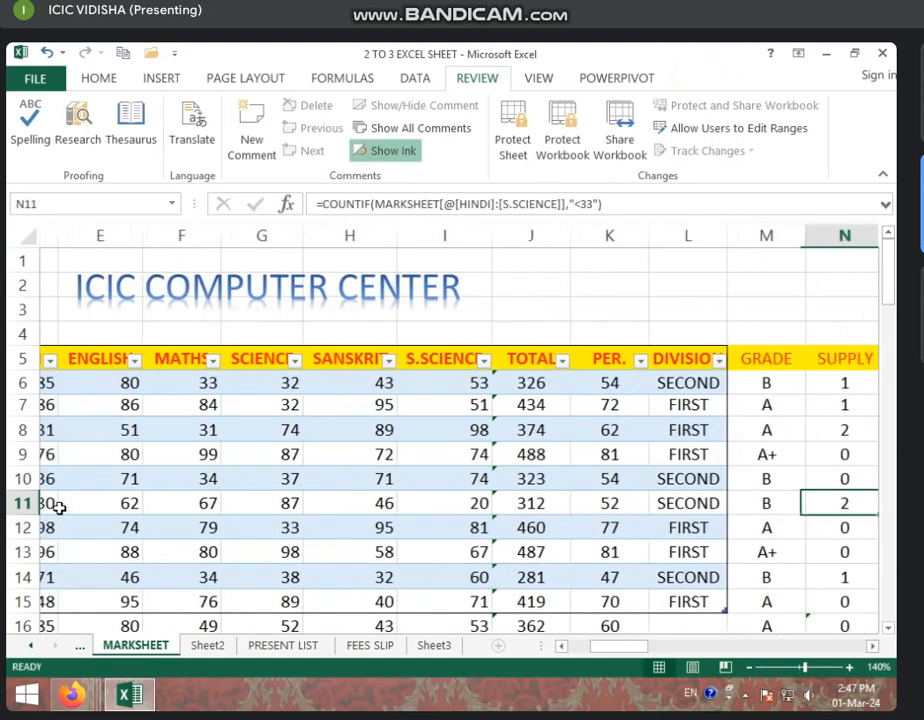
key(Right)
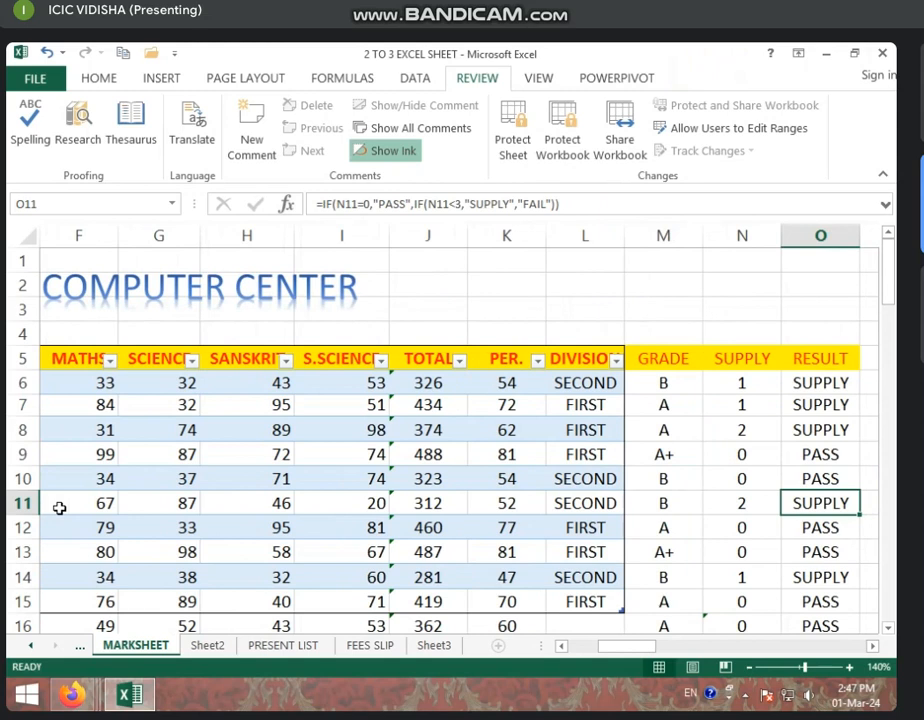
key(Left)
key(Left)
key(Left)
key(Left)
key(Left)
key(Right)
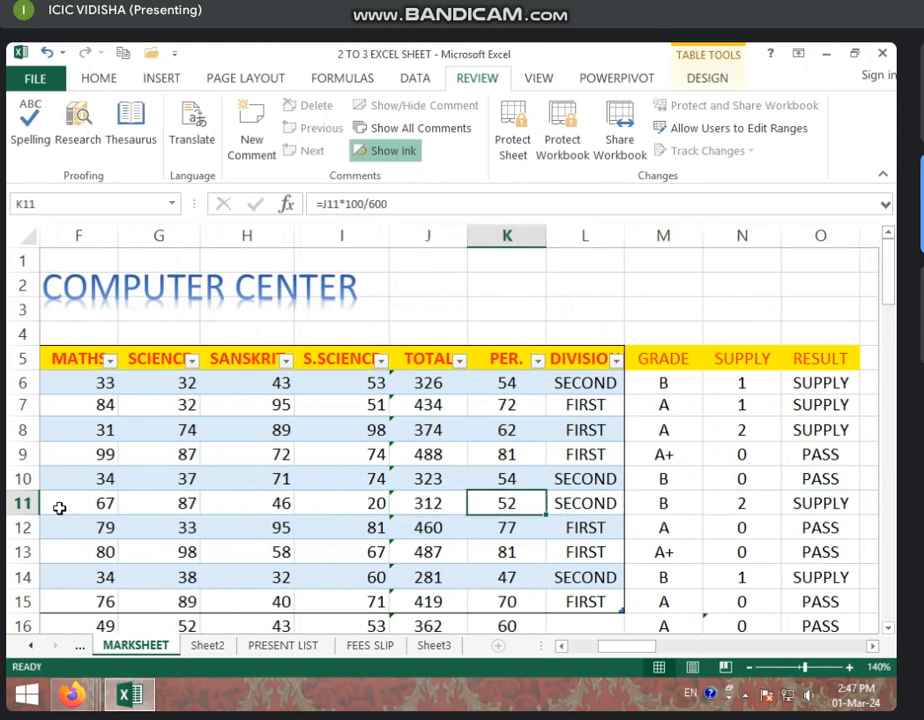
key(Right)
key(Right)
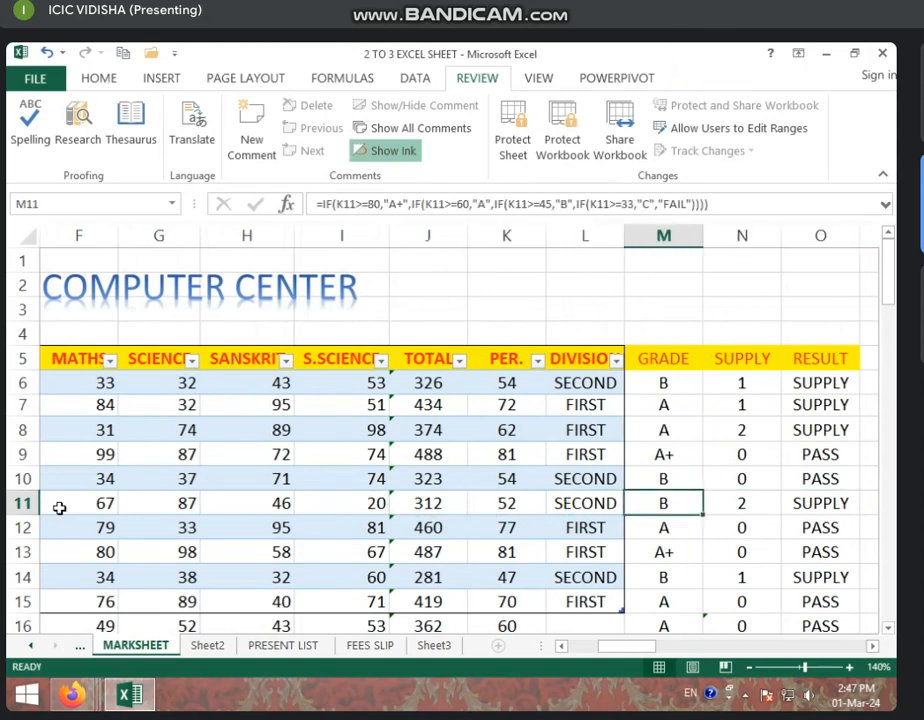
key(Right)
key(Right)
key(Right)
key(Right)
key(Right)
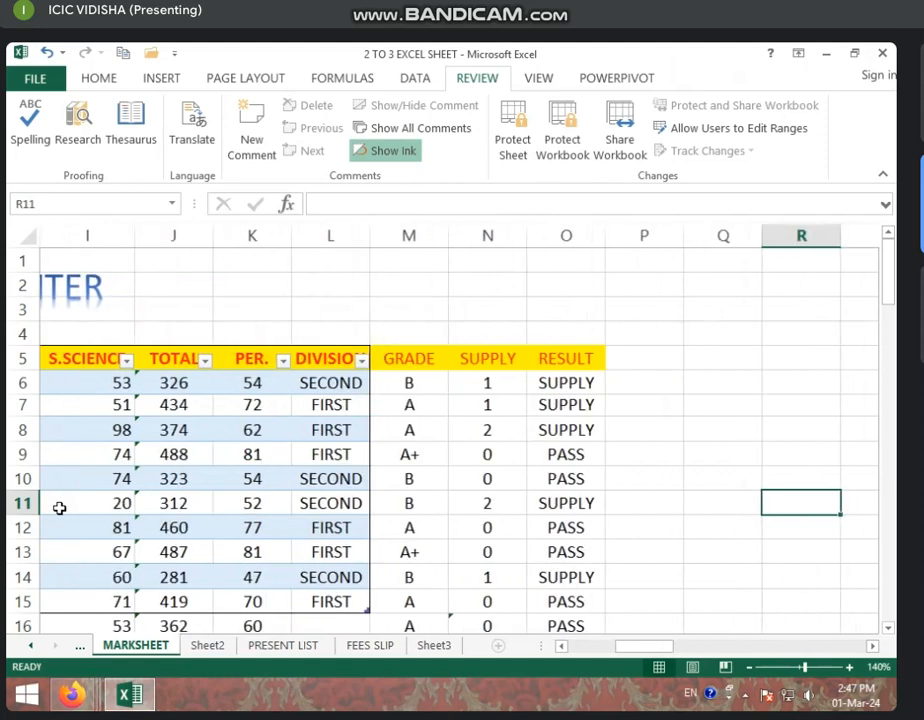
Step: Clear the existing formulas in the RESULT column from O6 downward and select O6
drag(588, 382, 586, 648)
key(Delete)
scroll(586, 648, up, 3)
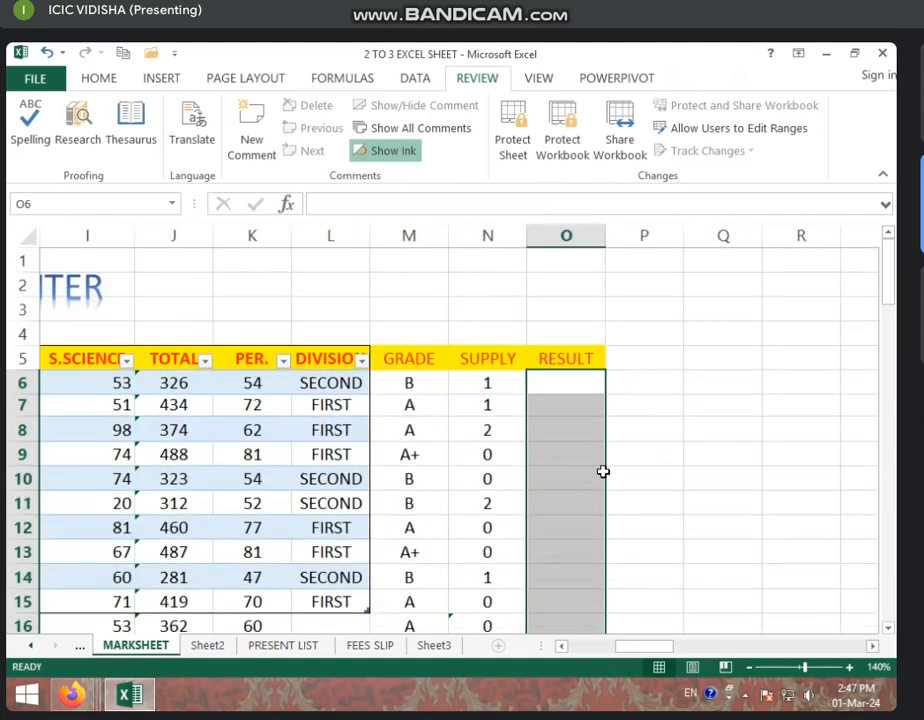
click(558, 382)
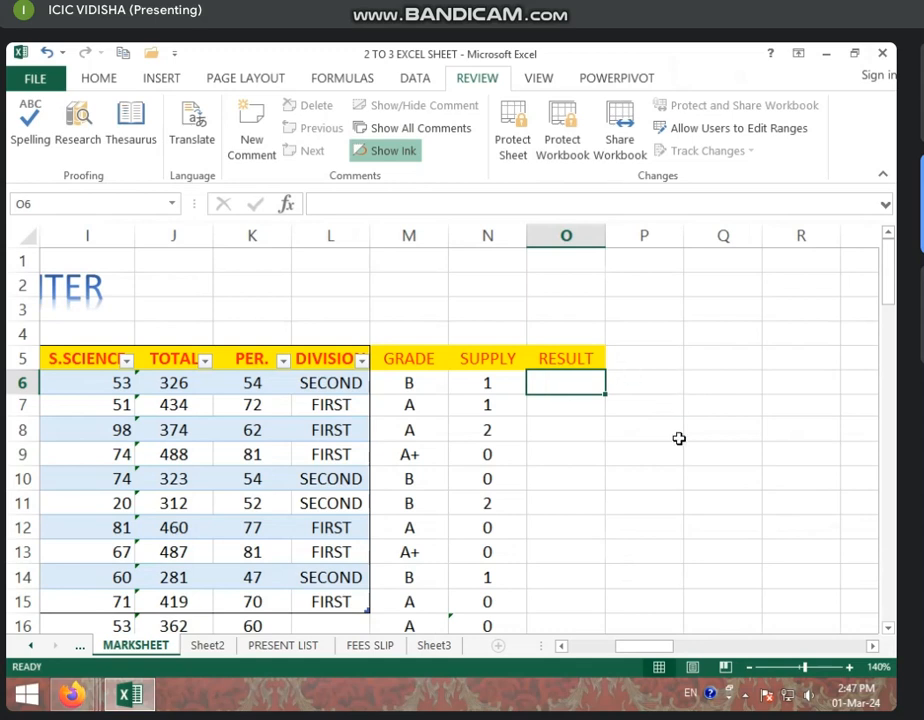
Step: Review the SUPPLY counts in N6:N15 as the basis for the RESULT column
click(563, 228)
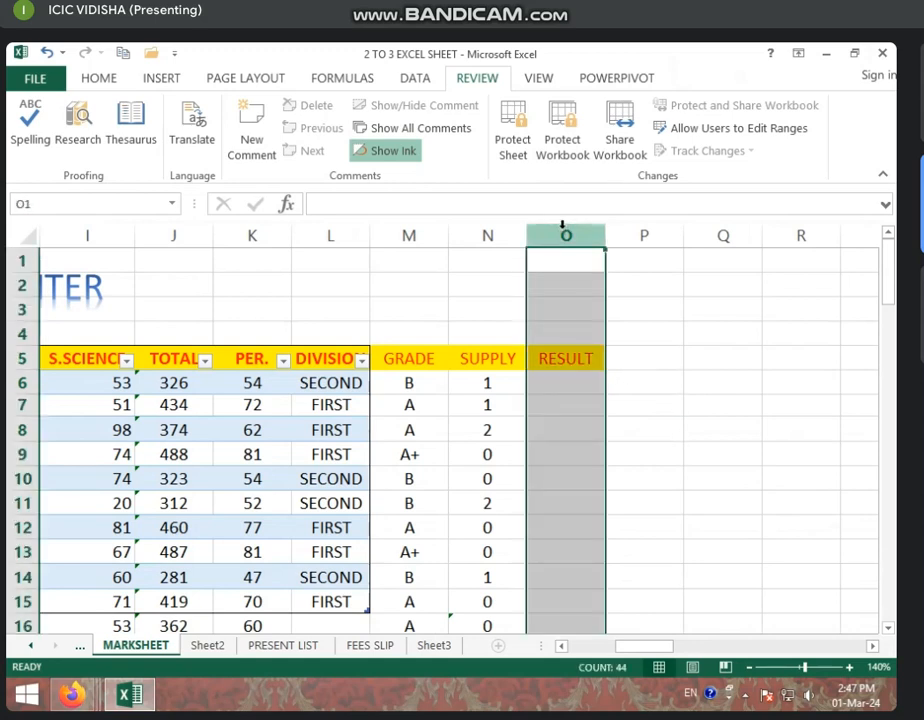
click(503, 377)
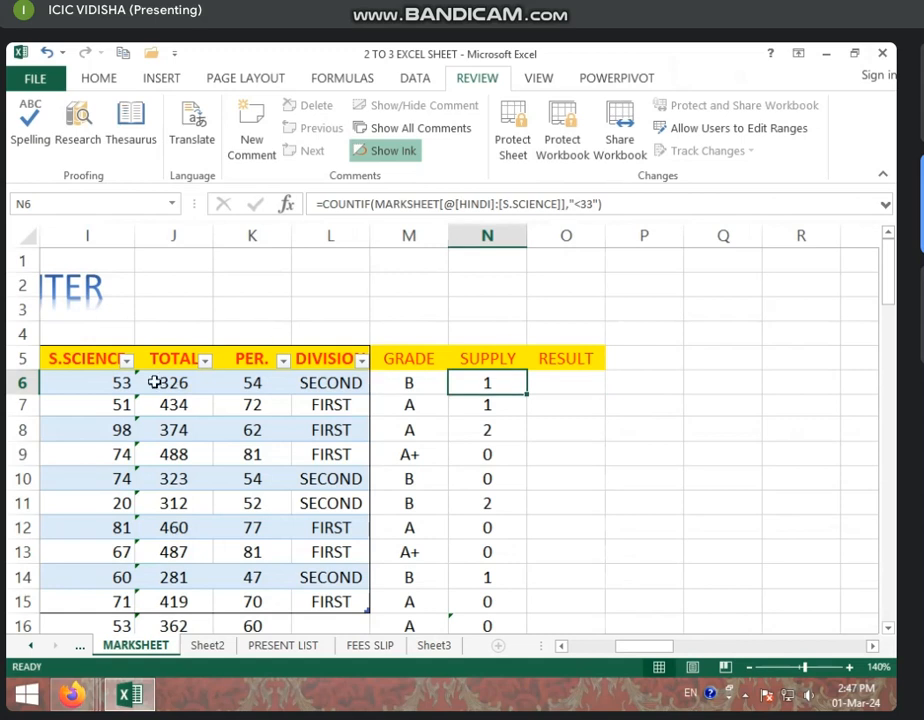
click(248, 357)
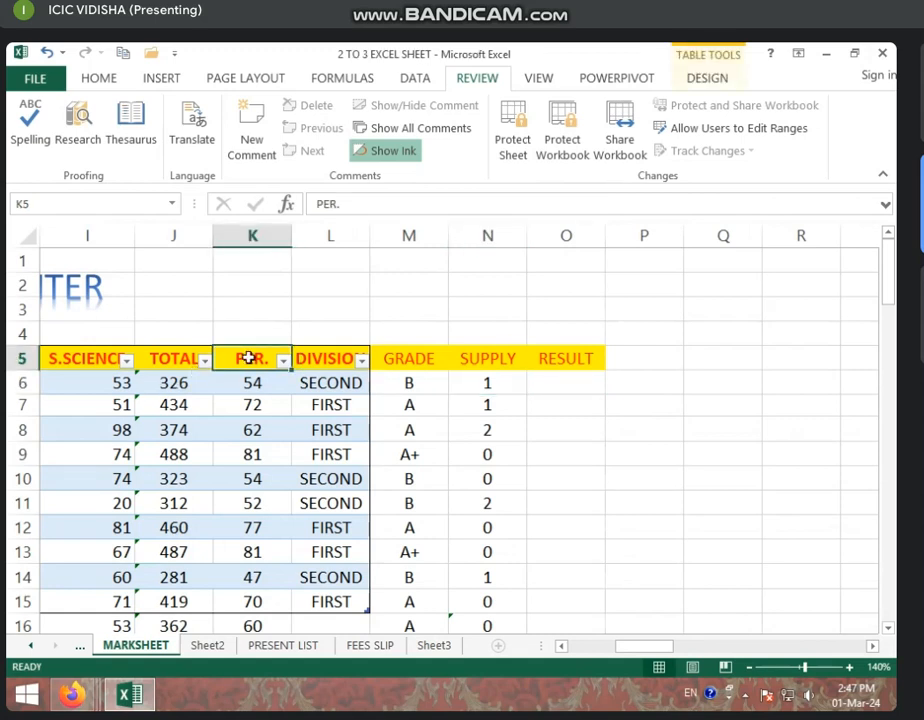
click(195, 235)
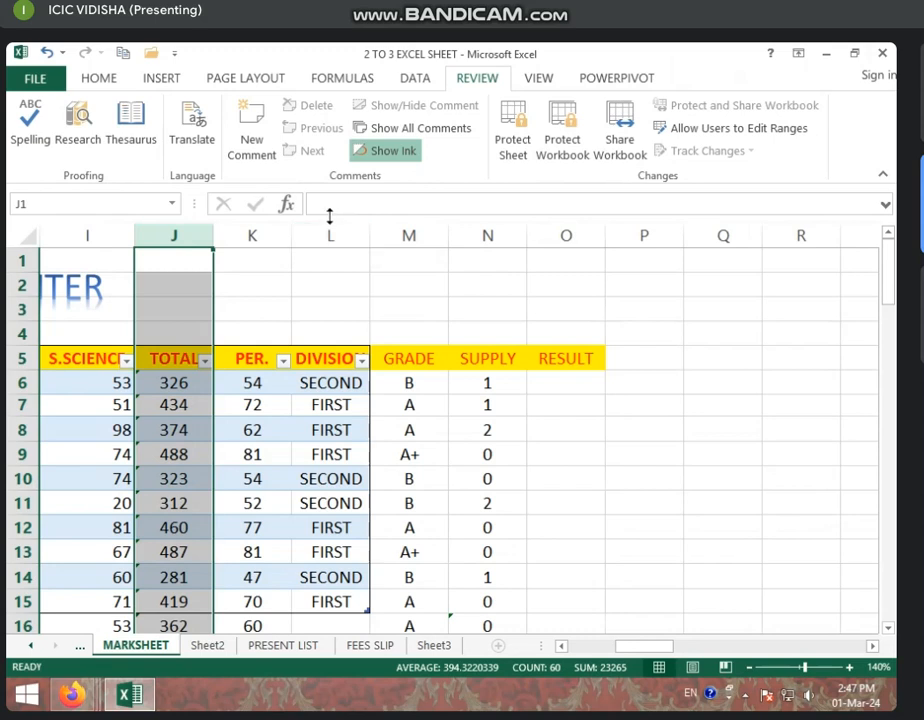
click(487, 397)
drag(488, 380, 511, 606)
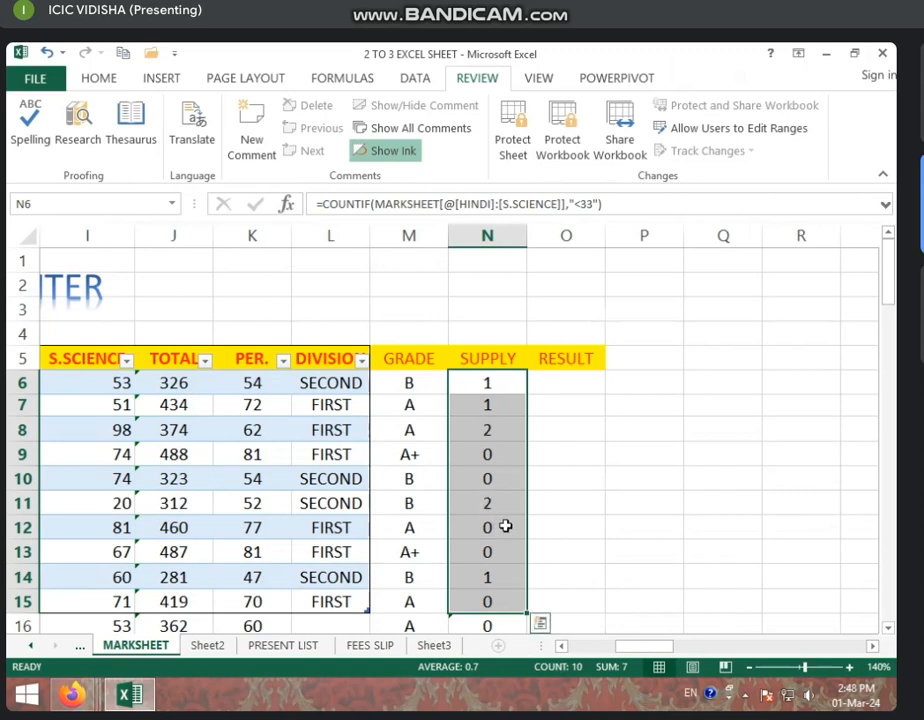
Step: Begin an IF formula in O6 that returns "PASS" when N6=0
click(548, 383)
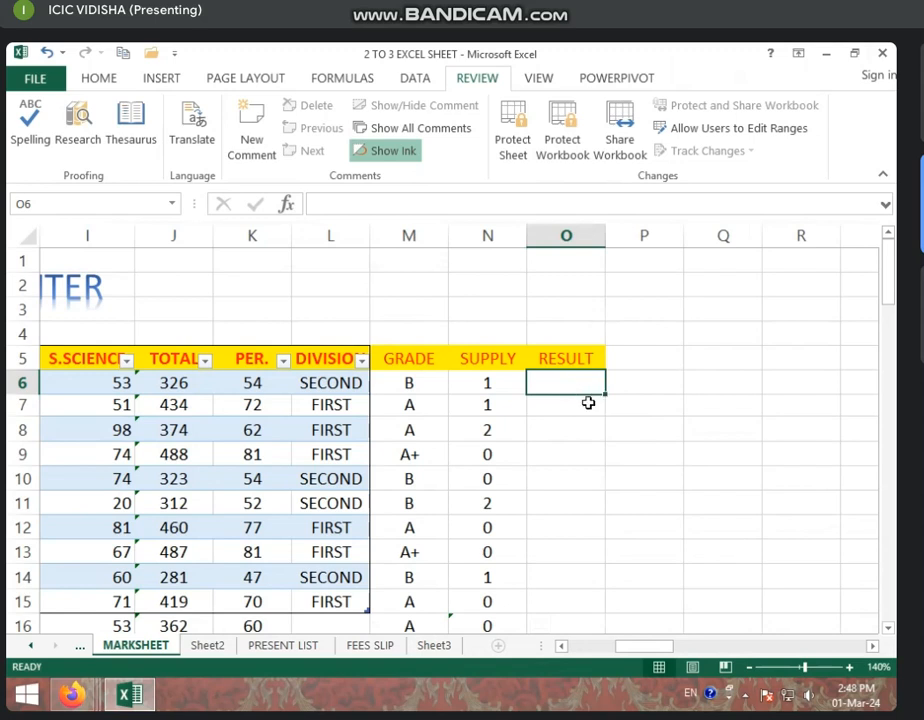
text(=)
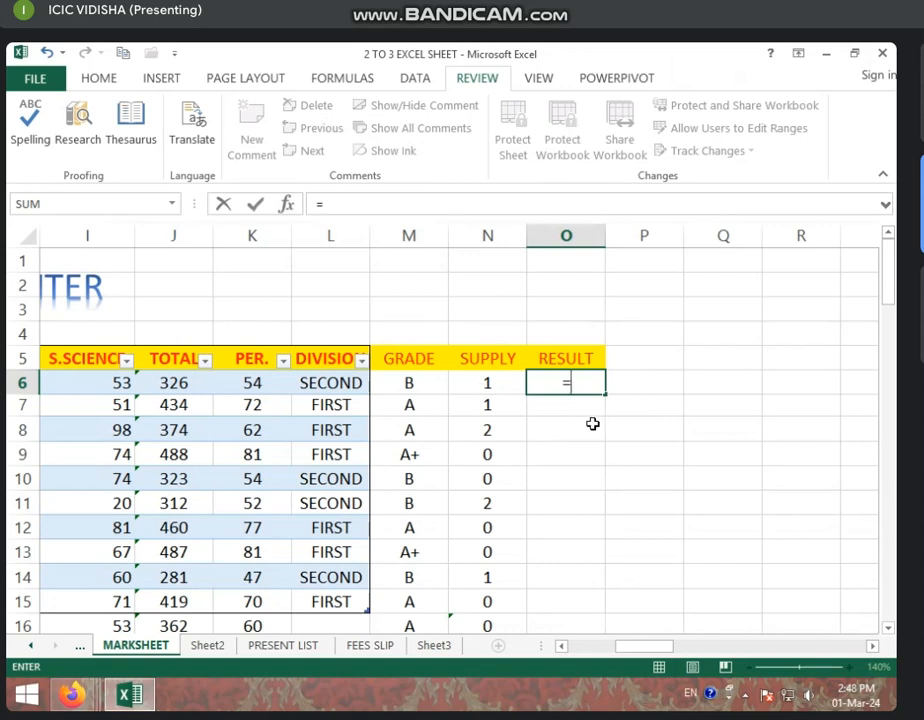
text(IF)
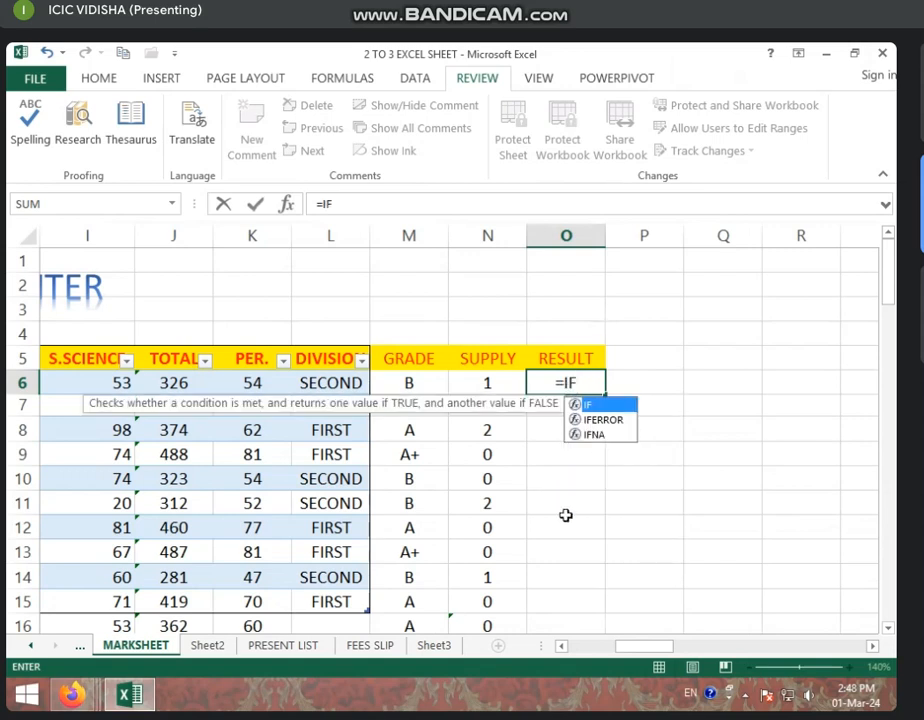
text(()
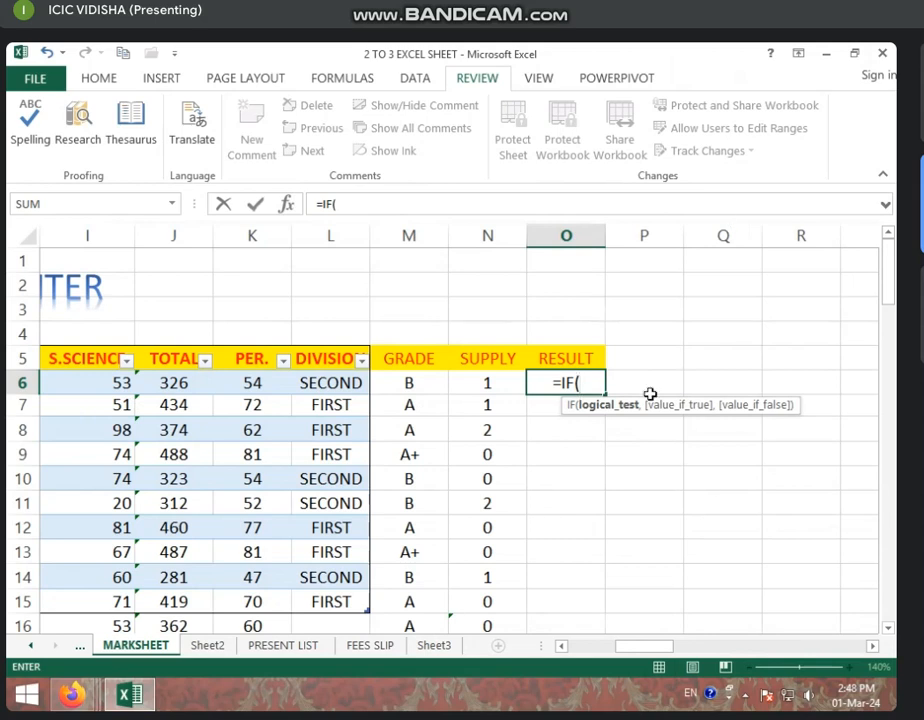
click(500, 384)
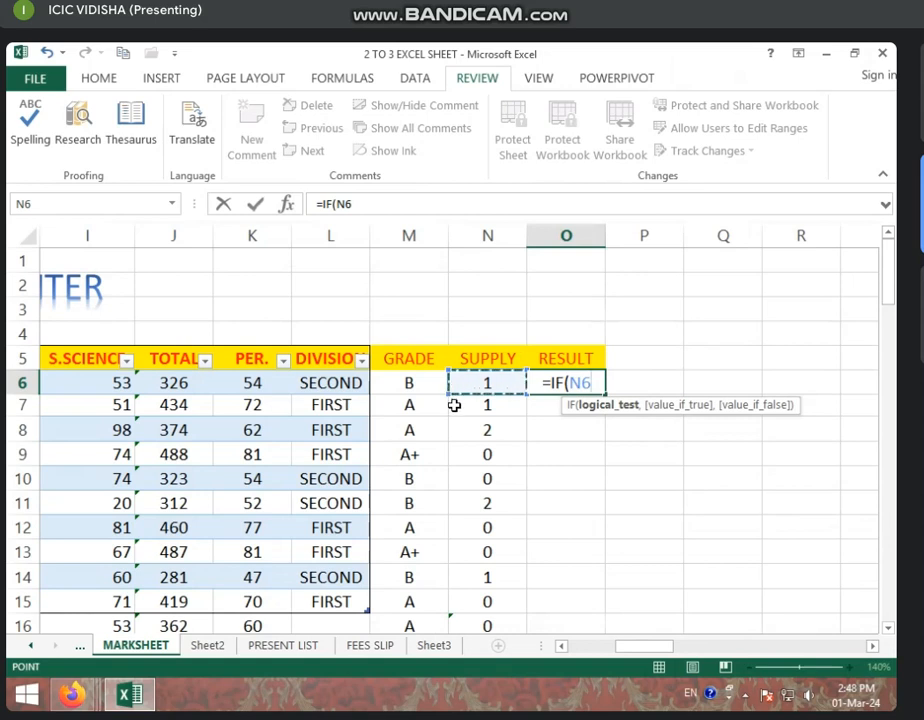
text(=0)
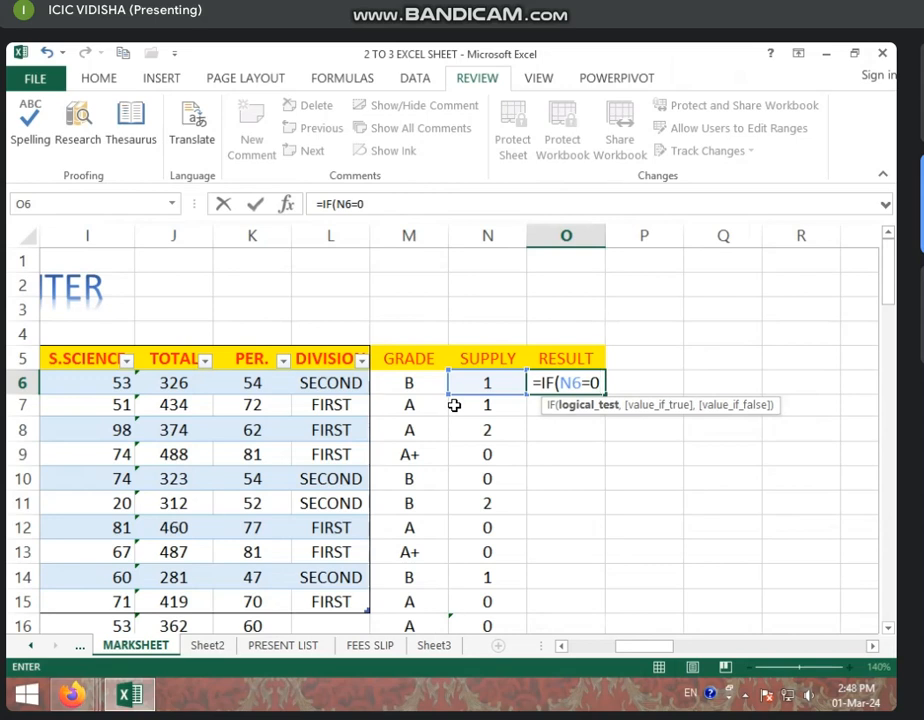
text(,")
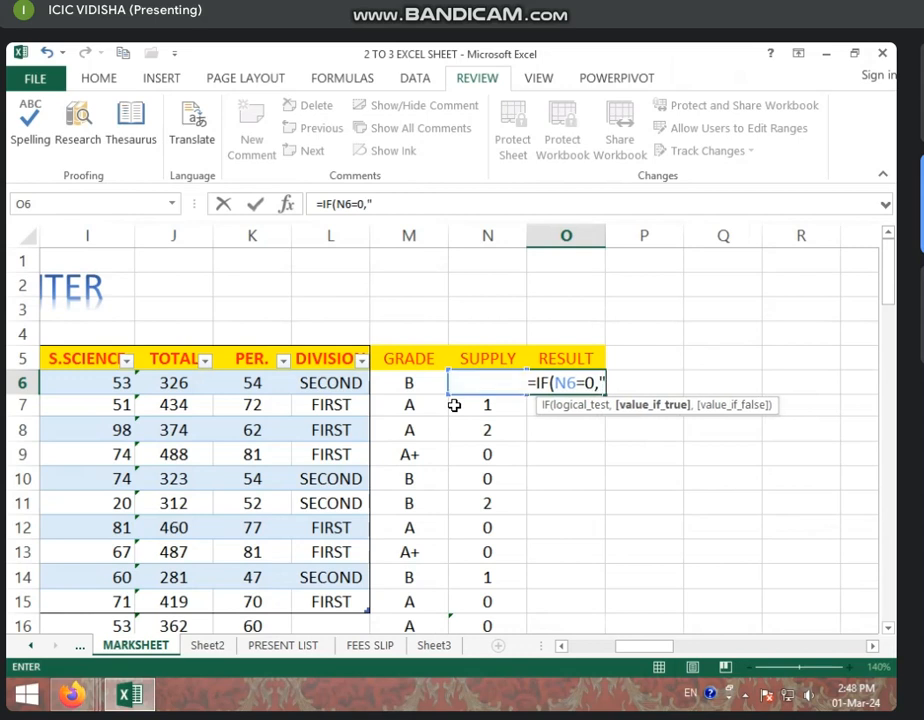
text(PA)
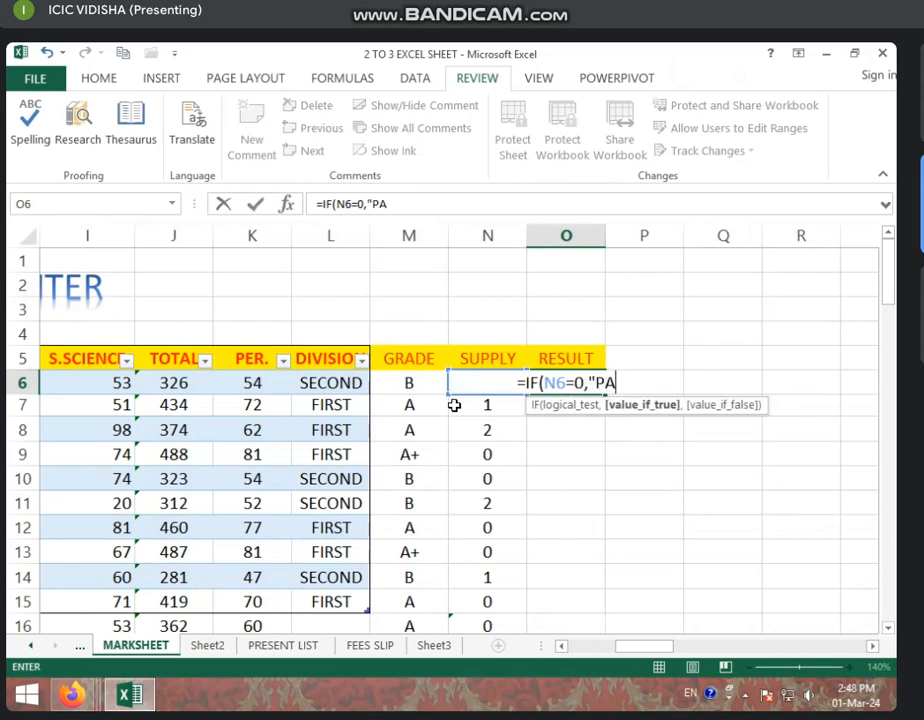
text(SS")
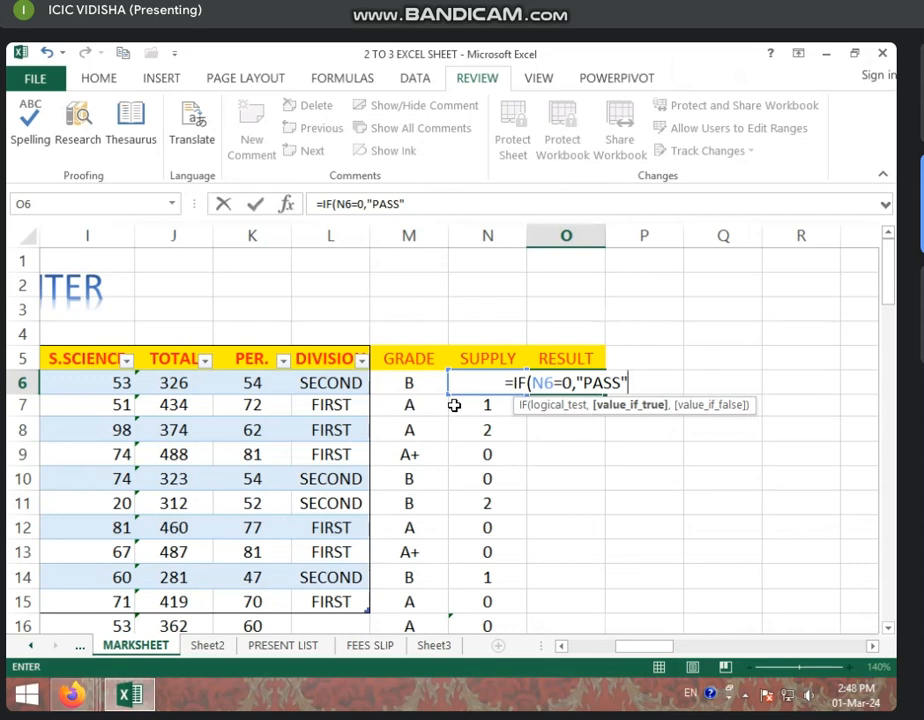
text(,)
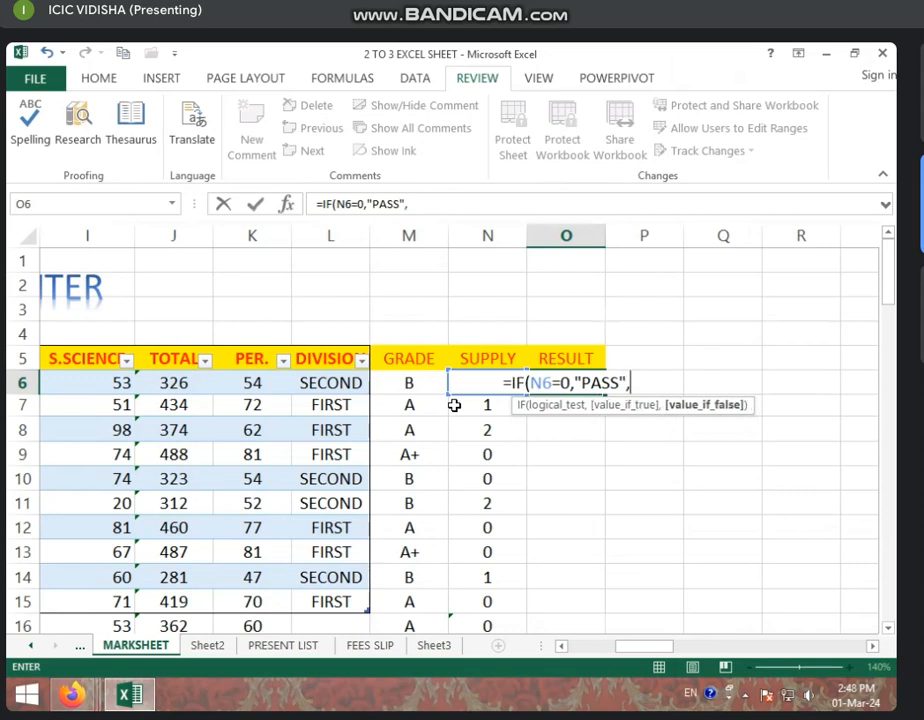
Step: Nest a second IF function in the O6 formula with the logical test N6<3
text(IF()
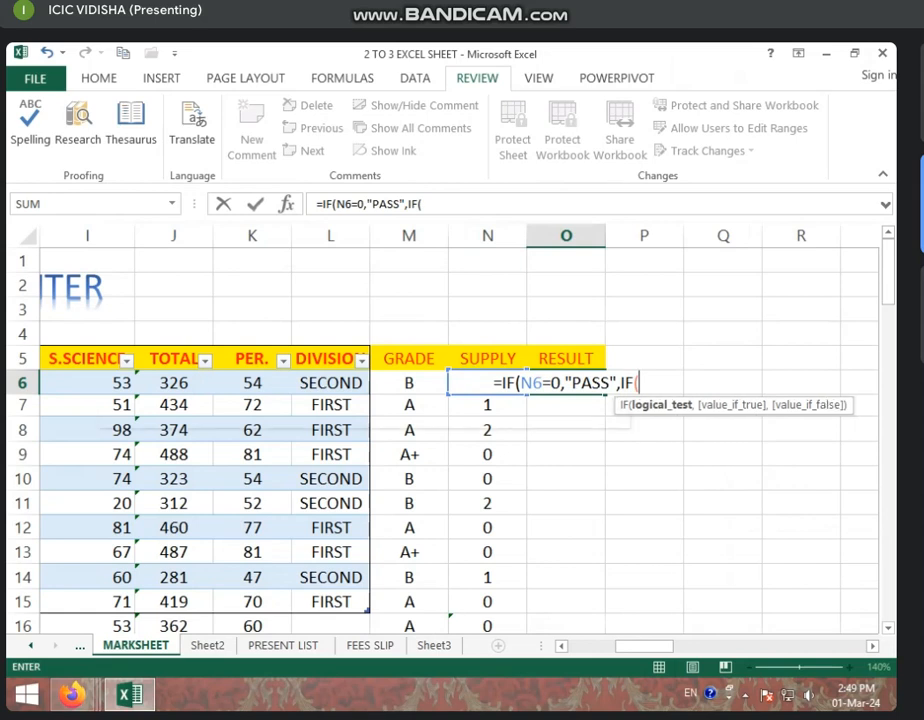
text(N6)
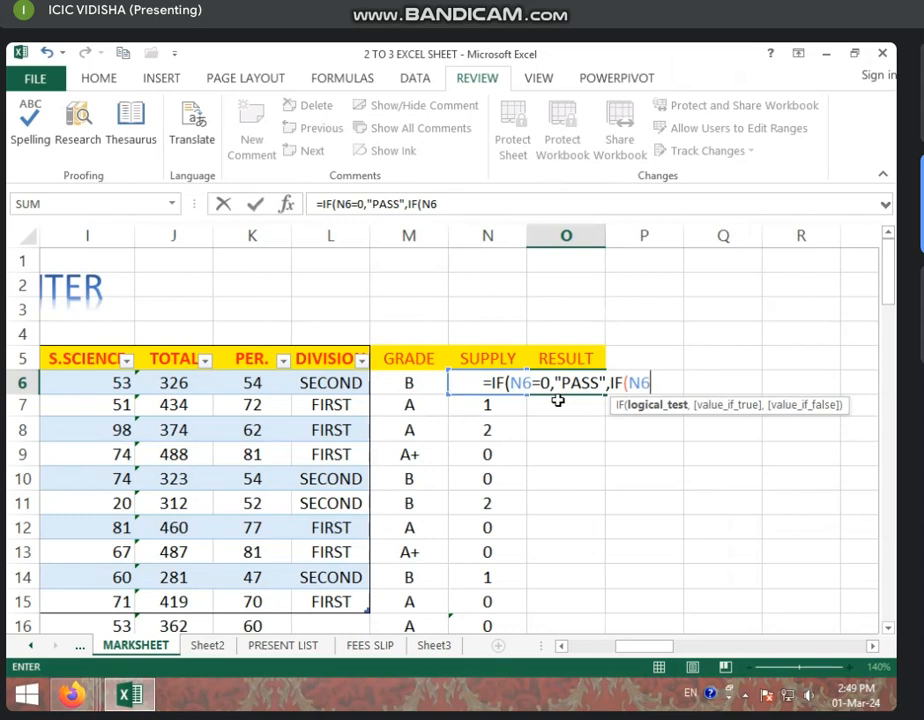
text(=1)
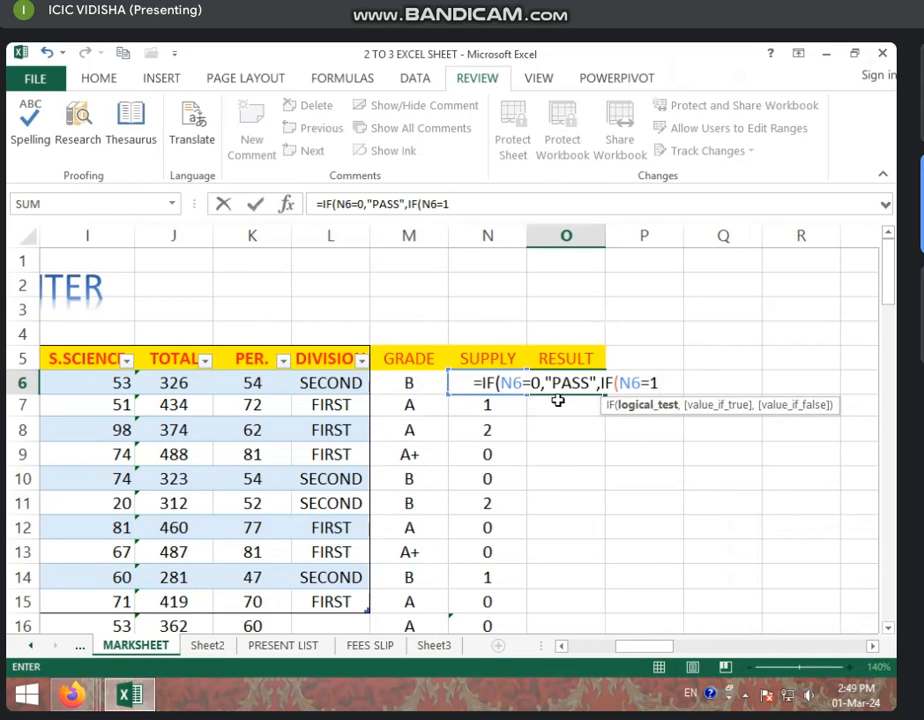
key(BackSpace)
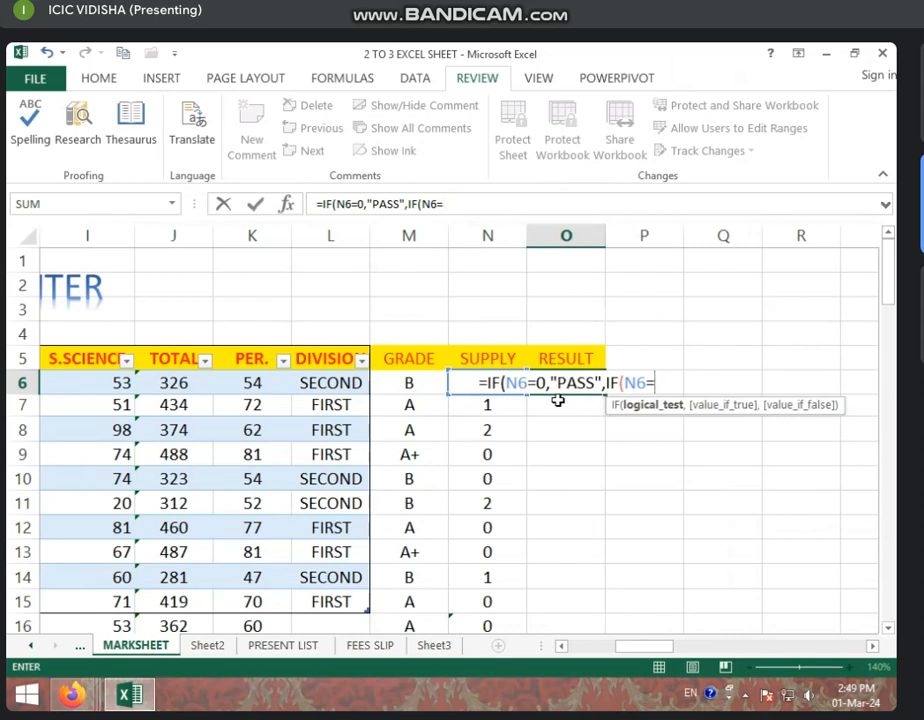
key(BackSpace)
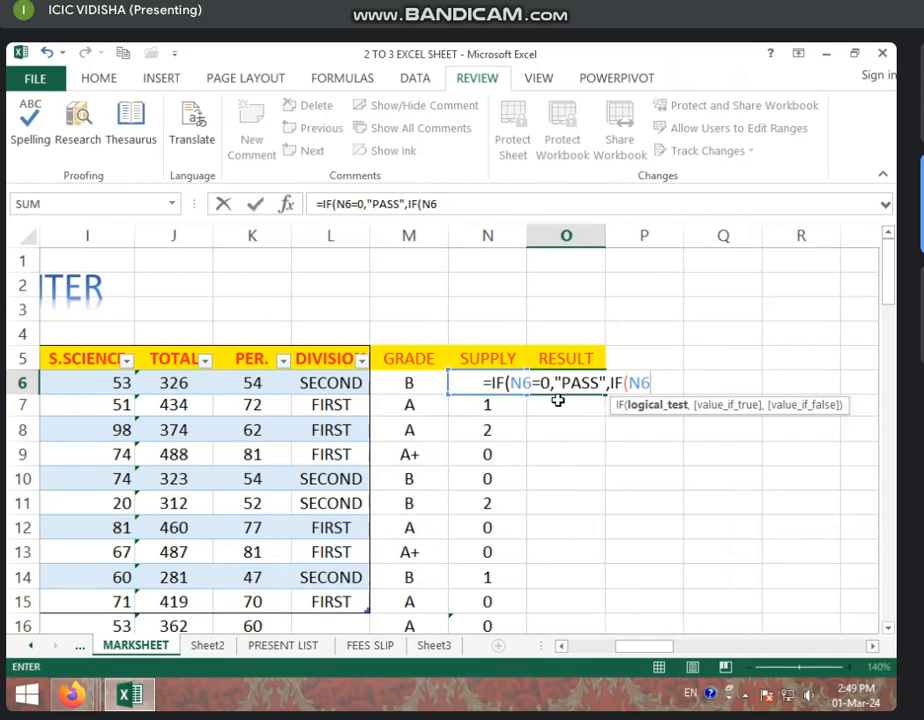
text(<)
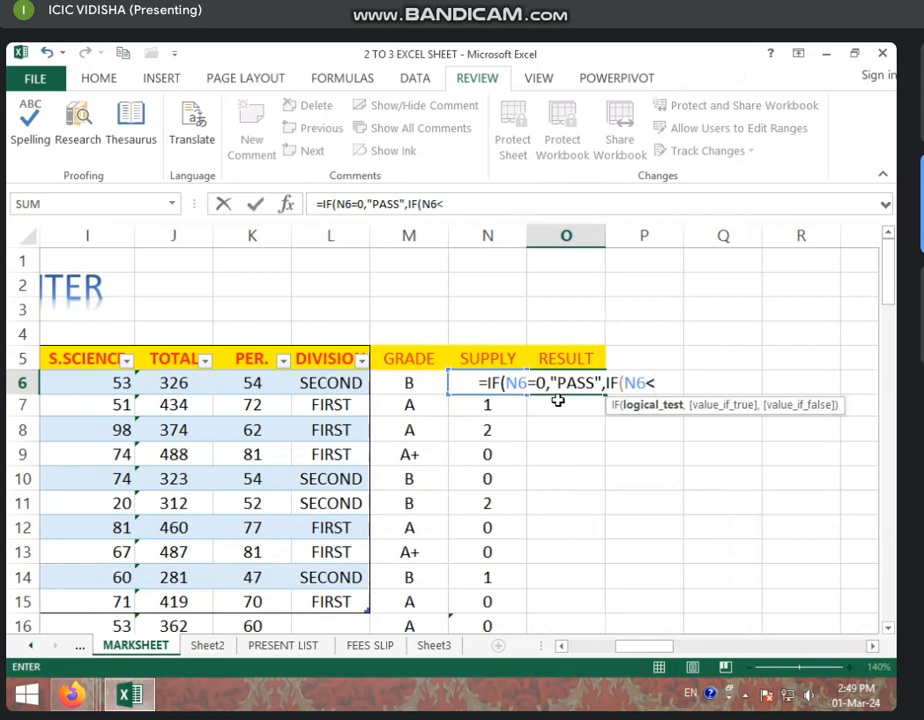
text(3)
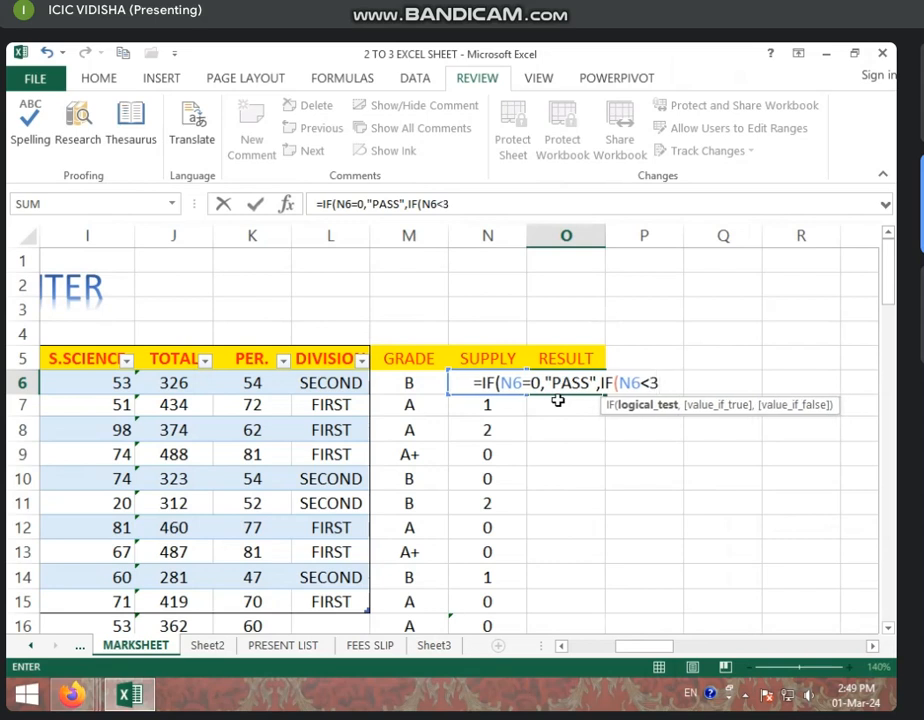
Step: Complete the nested IF in O6 so it returns "SUPPLY" when true and "FAIL" otherwise, and enter the formula
text(,"S)
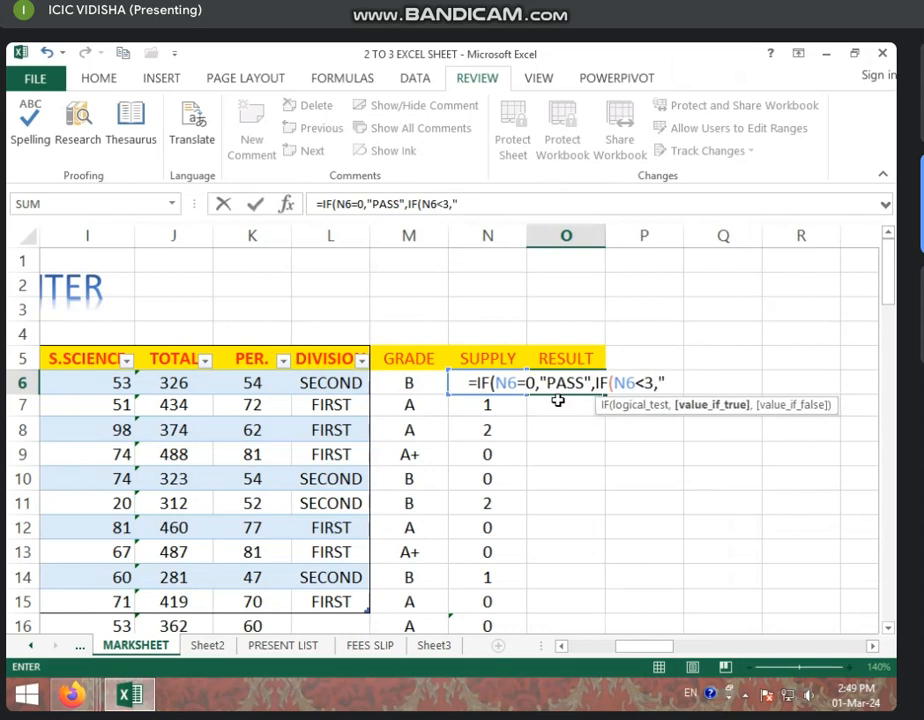
text(UPPL)
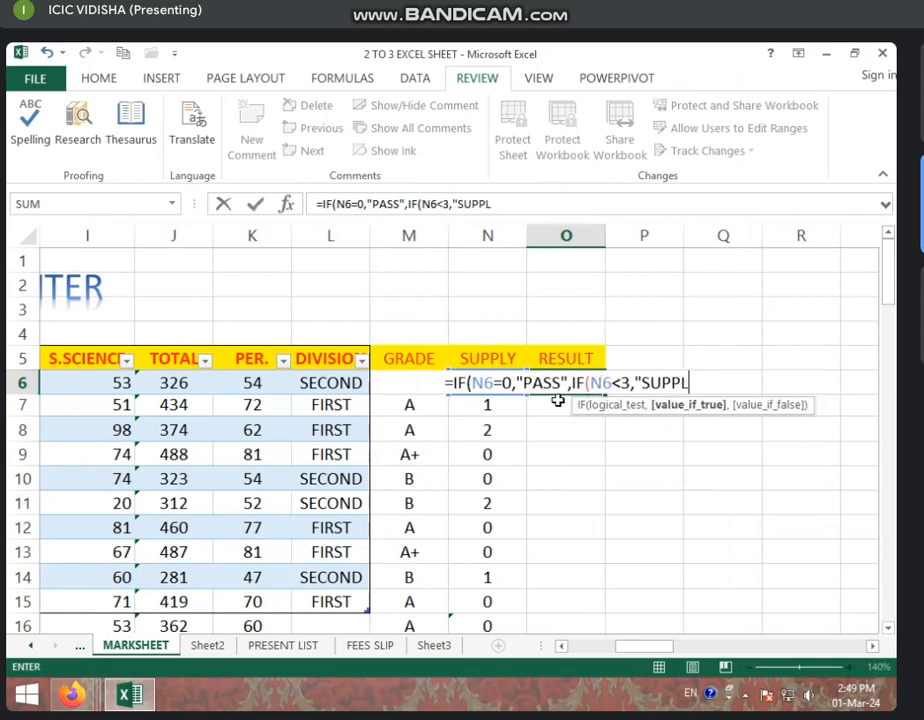
text(Y)
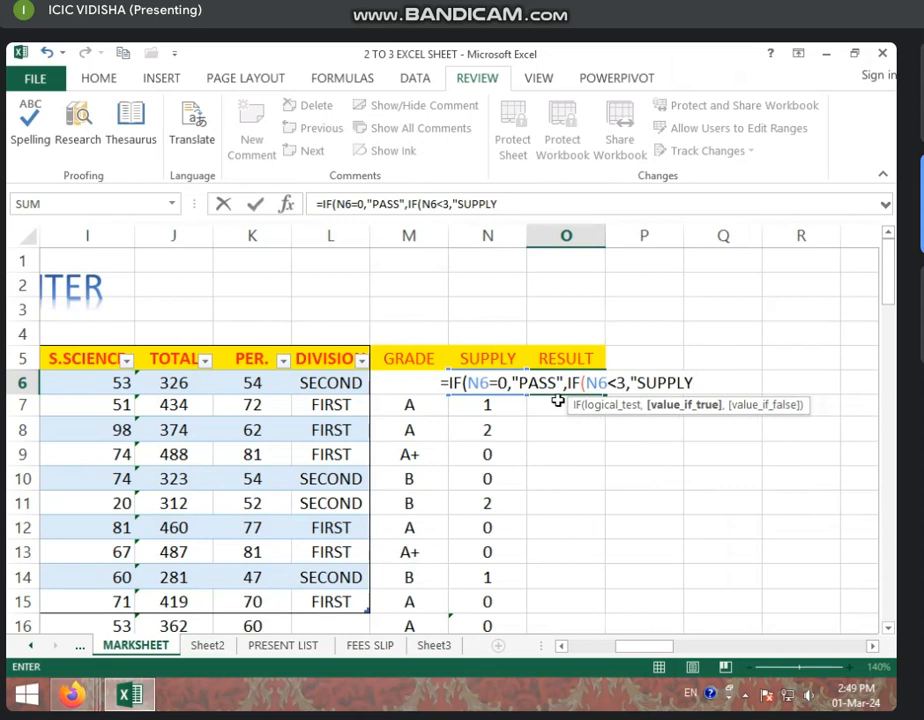
text(")
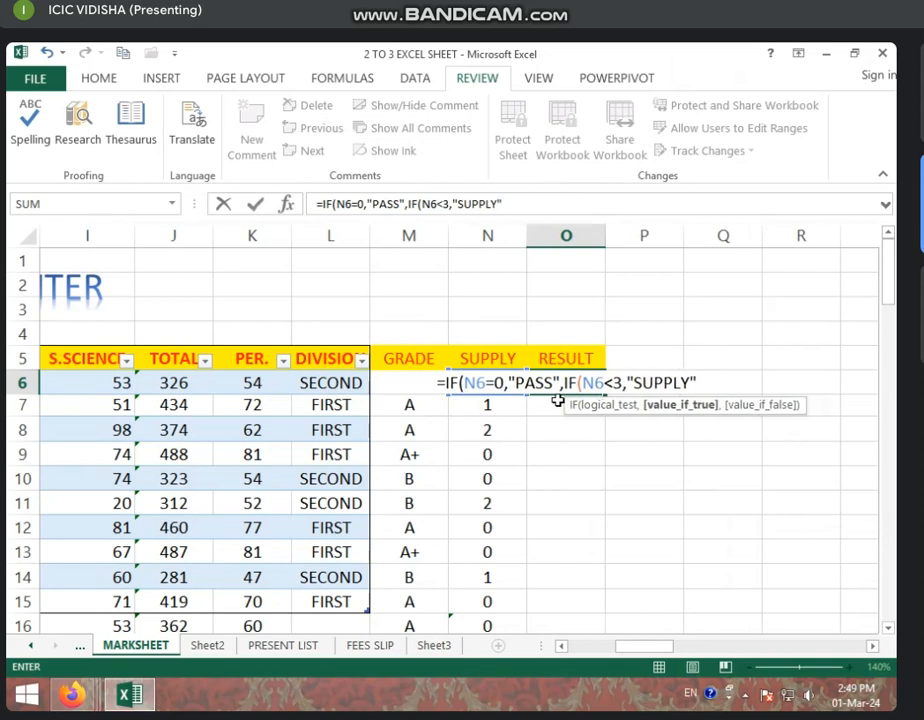
text(,")
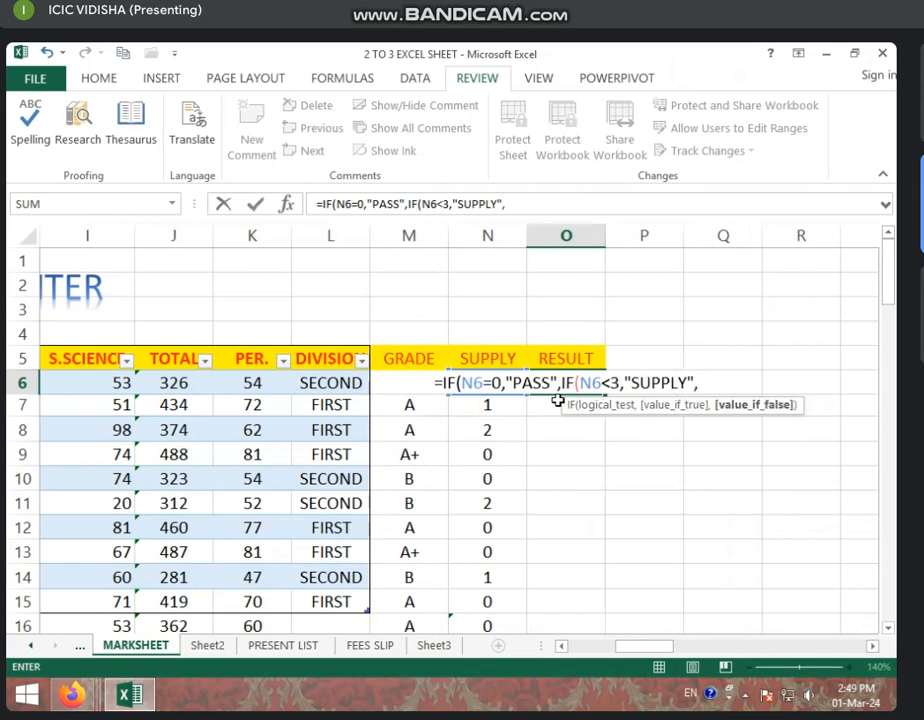
text(FA)
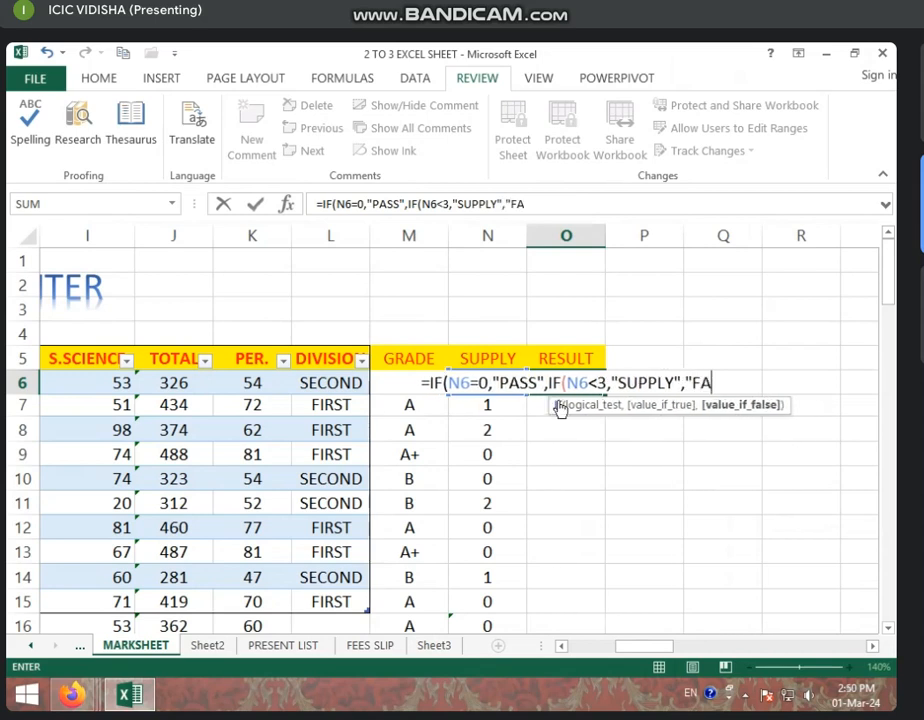
text(IL")
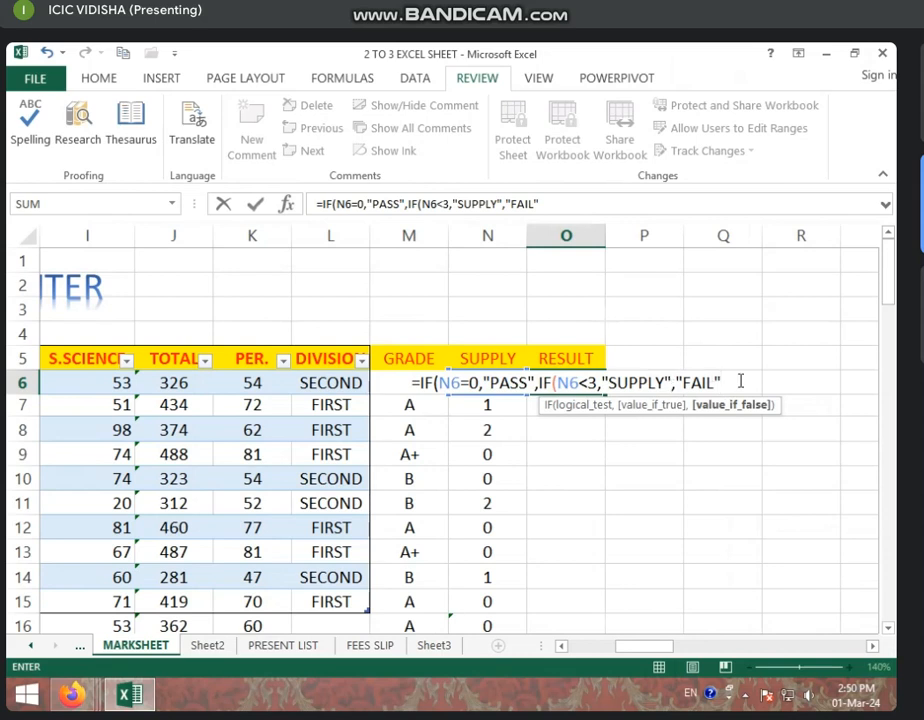
text()))
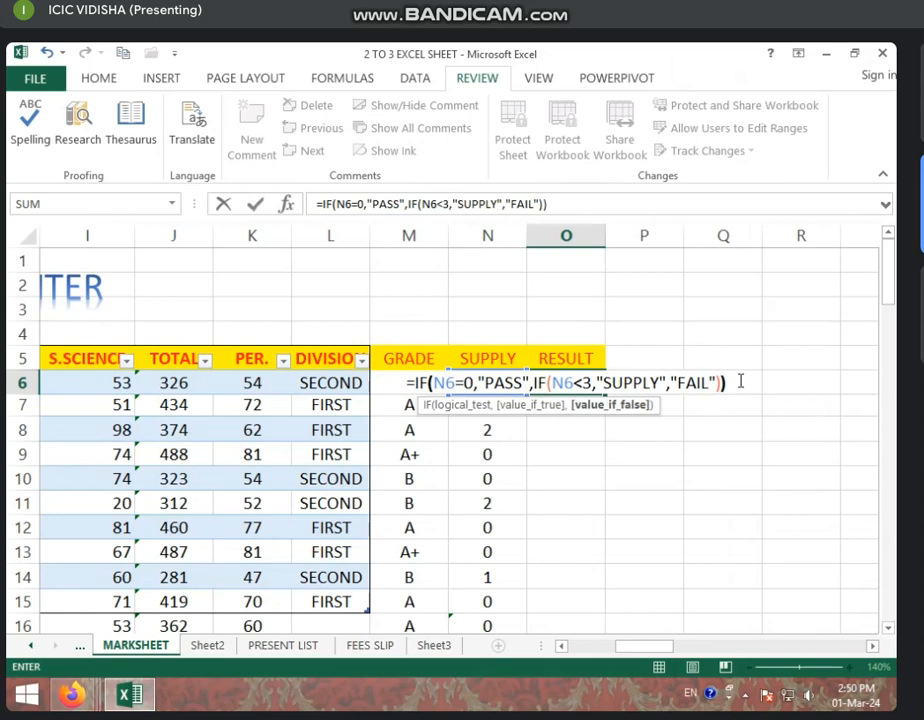
key(Return)
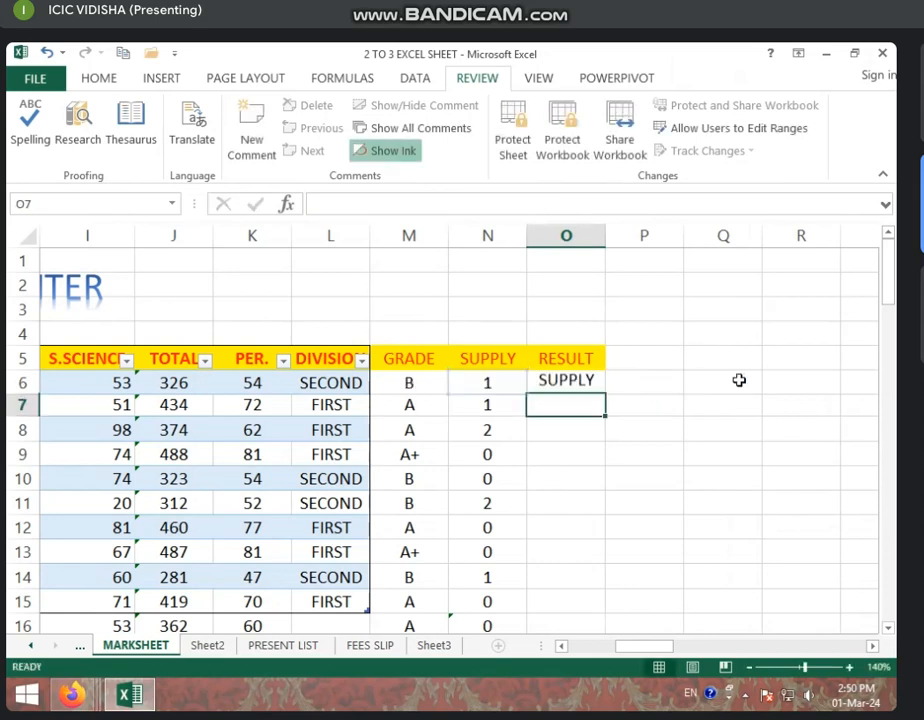
Step: Fill the O6 formula down the RESULT column and check it against the SUPPLY counts in N6, N8 and N9
click(587, 384)
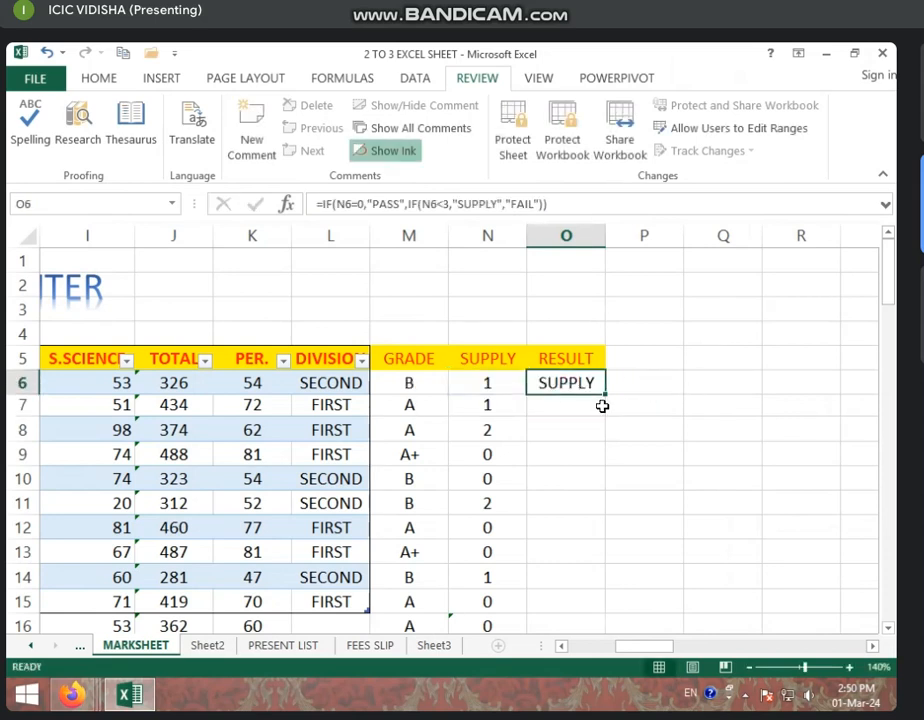
double_click(605, 395)
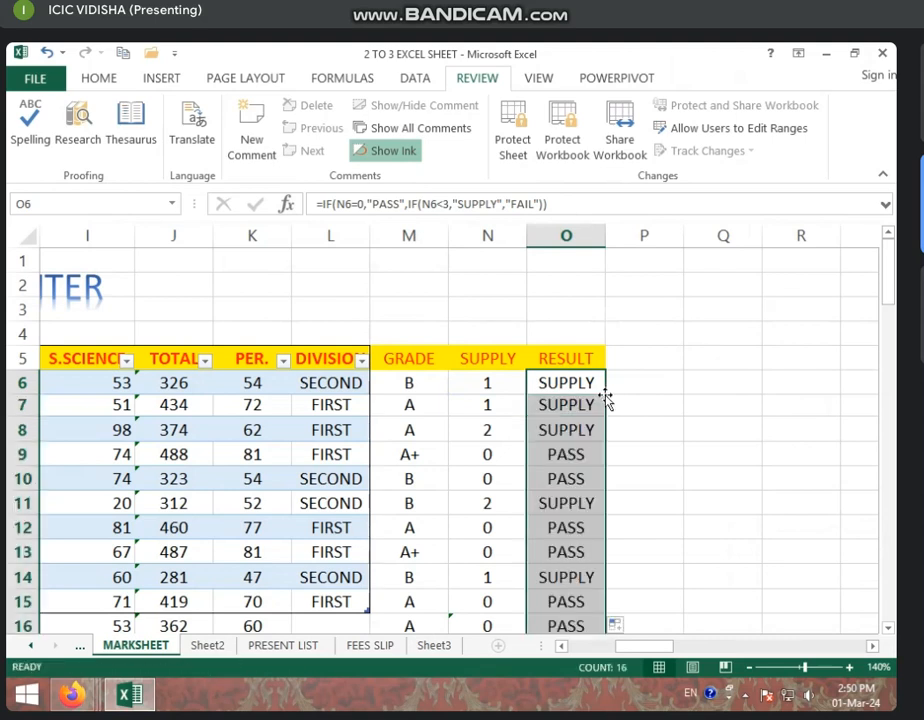
click(508, 392)
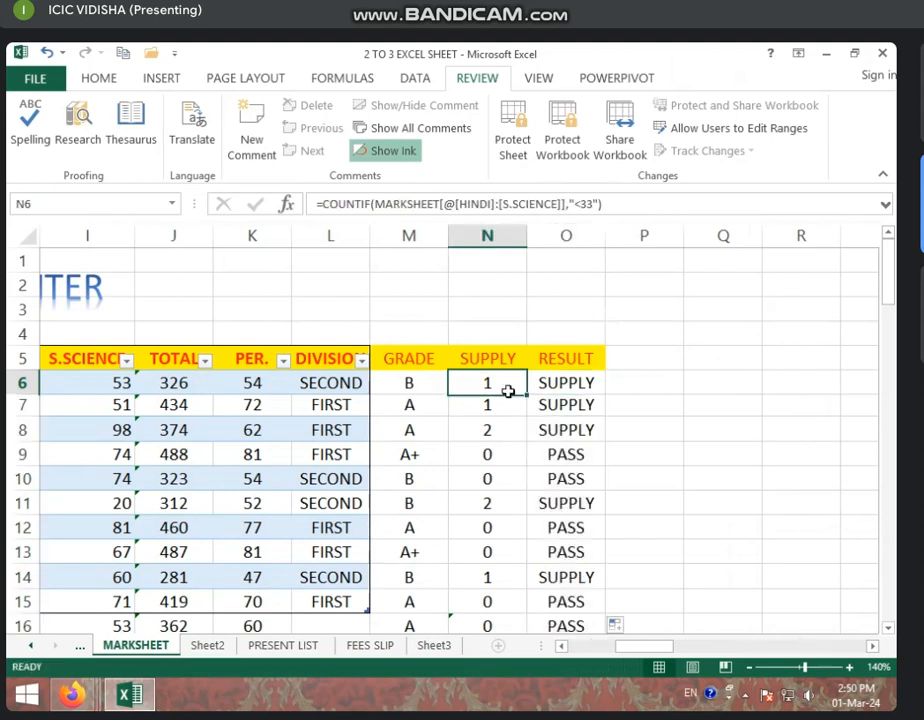
click(494, 430)
click(497, 456)
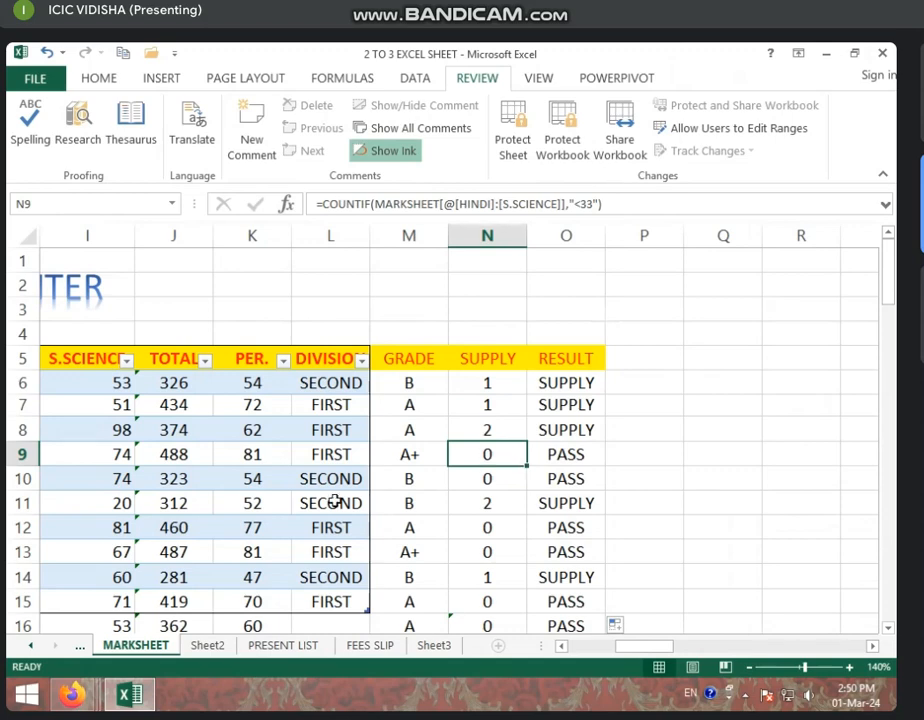
Step: Set the ENGLISH mark in E8 to 20 to test the RESULT formula
click(70, 432)
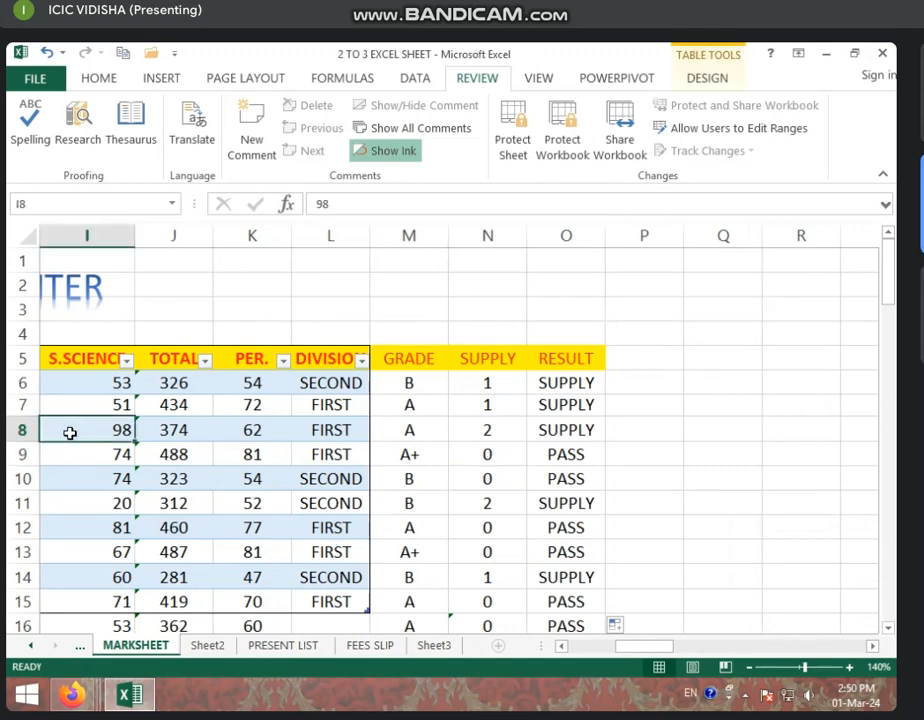
key(Left)
key(Left)
key(Left)
key(Left)
key(Left)
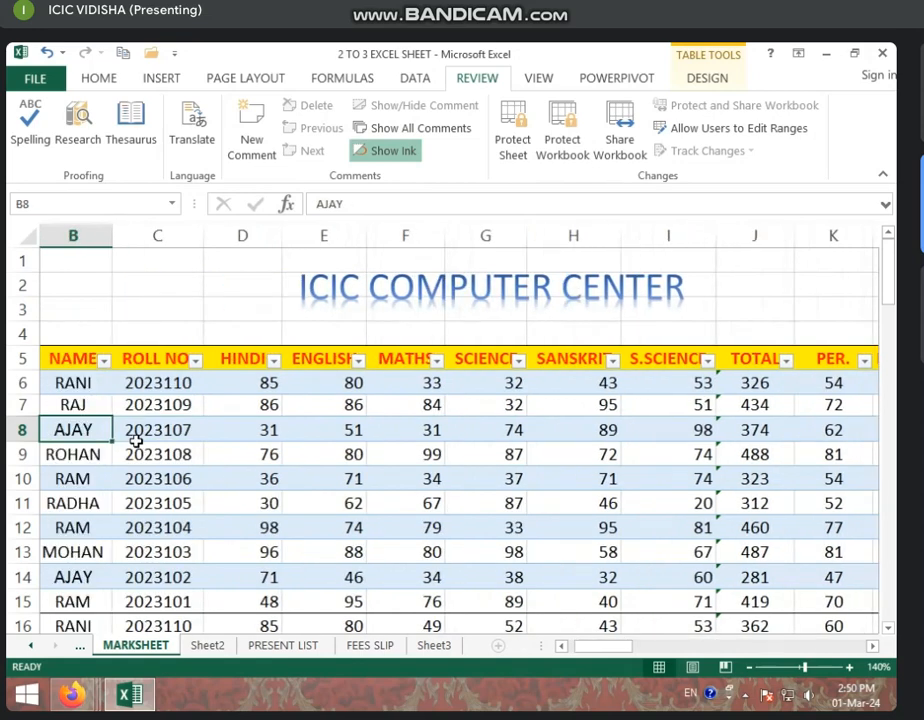
click(361, 428)
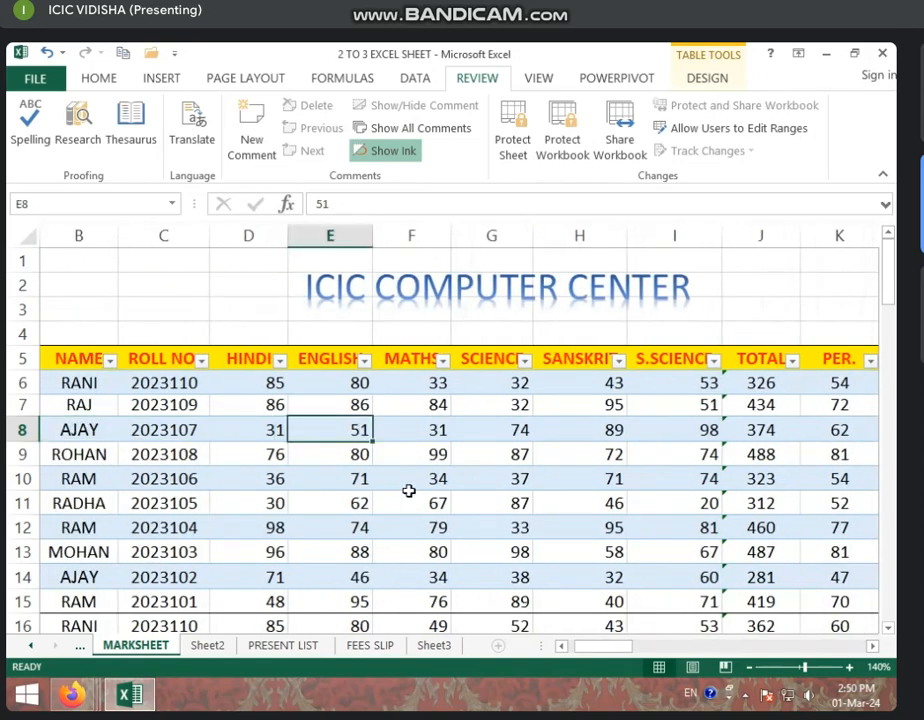
text(20)
click(433, 507)
Step: Examine the recalculated SUPPLY and RESULT cells of row 8 after the mark change
click(475, 428)
key(Right)
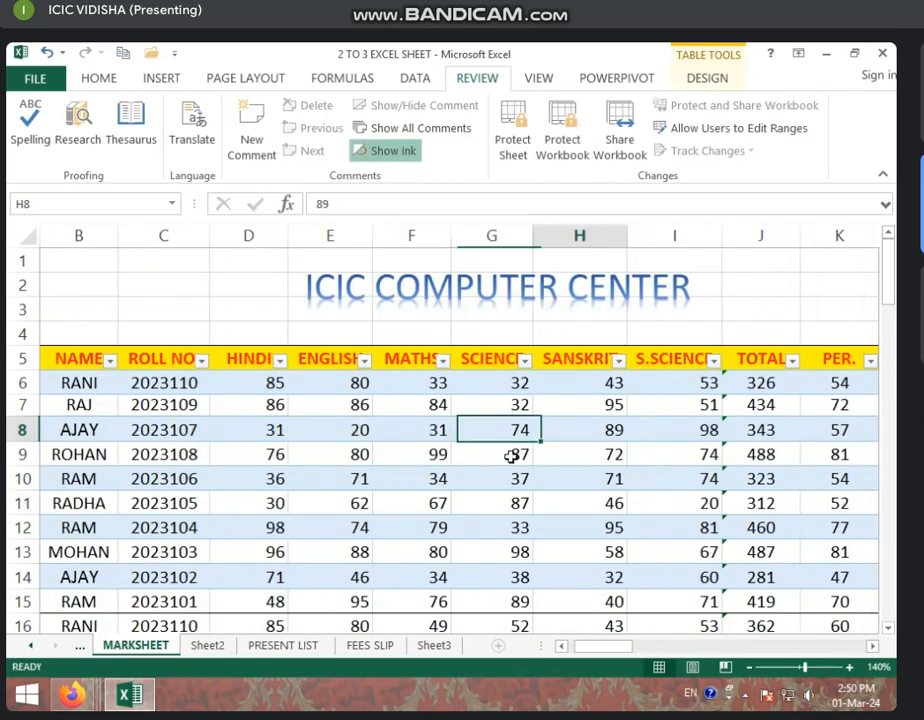
key(Right)
key(Right)
key(Right)
key(Right)
key(Right)
key(Right)
key(Right)
key(Right)
key(Right)
key(Right)
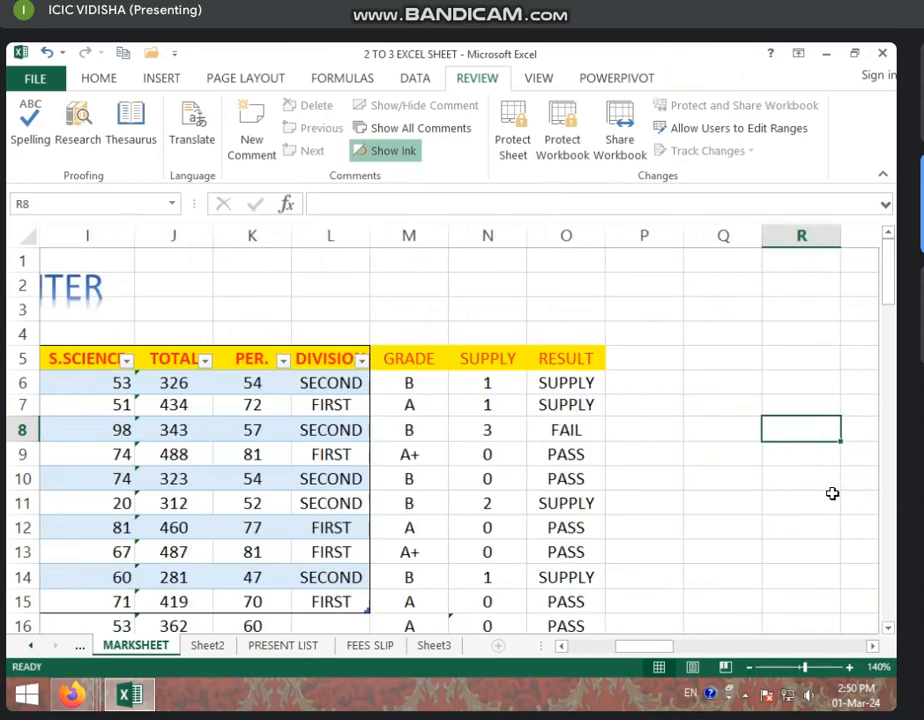
click(580, 444)
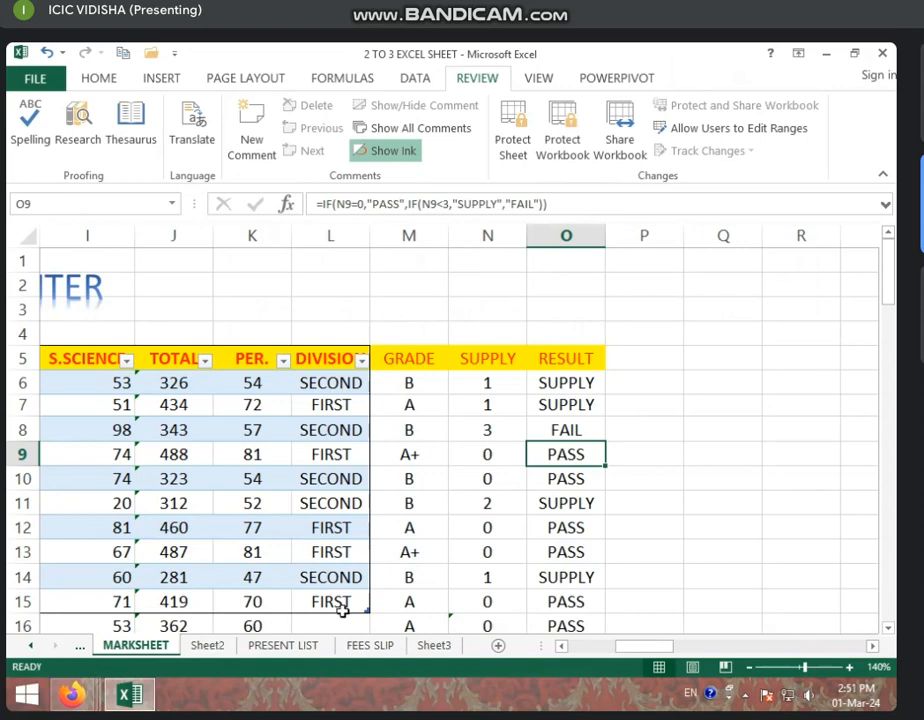
Step: Look through the FEES SLIP, Sheet3 and PRESENT LIST worksheets, scanning across row 6 of the attendance list
click(433, 645)
click(380, 646)
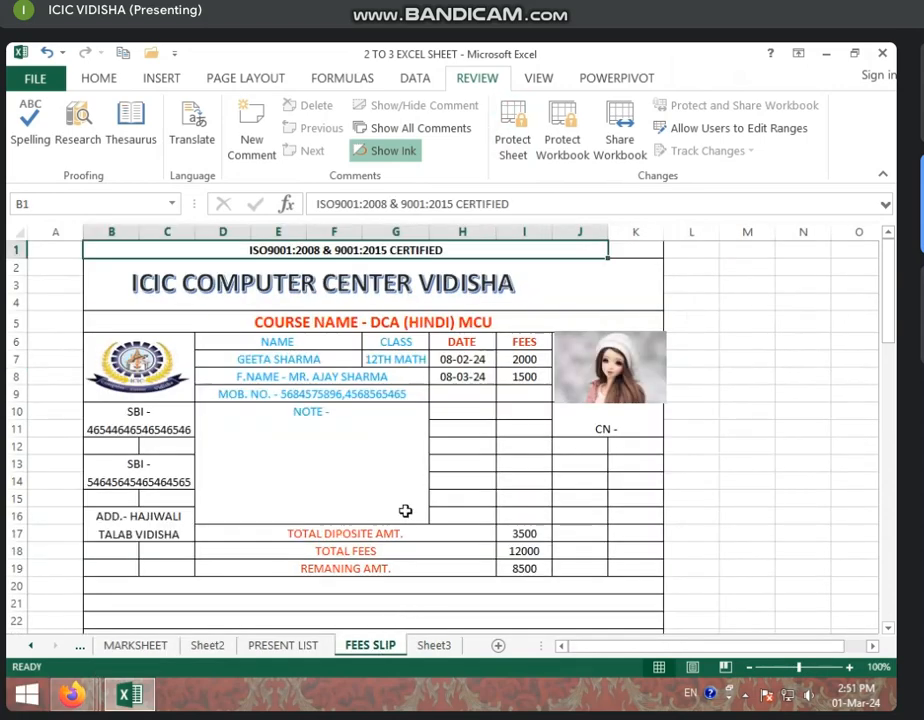
click(438, 646)
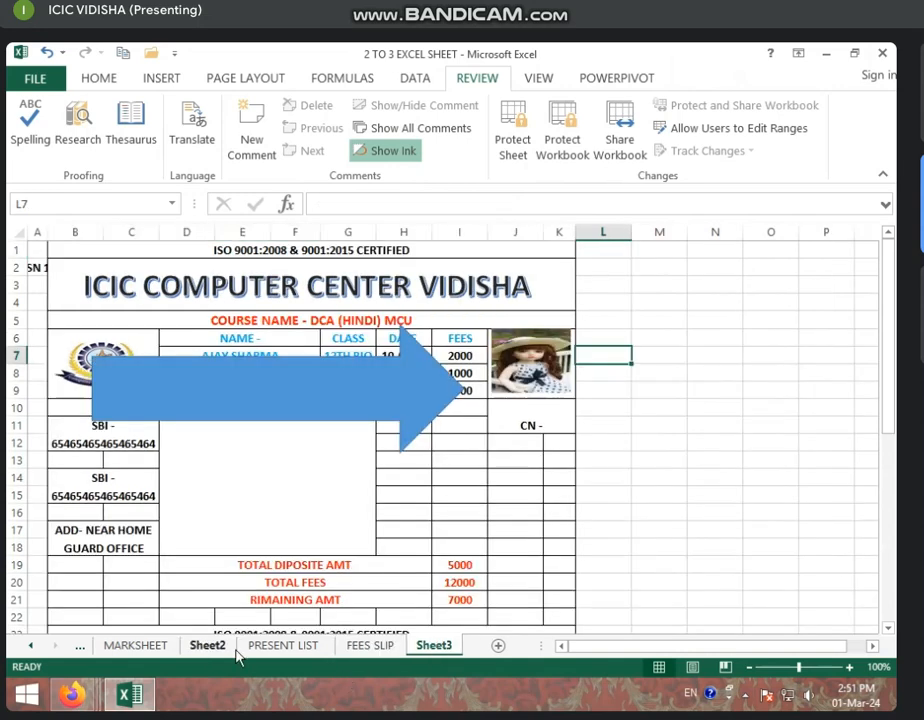
click(283, 648)
scroll(543, 466, up, 2)
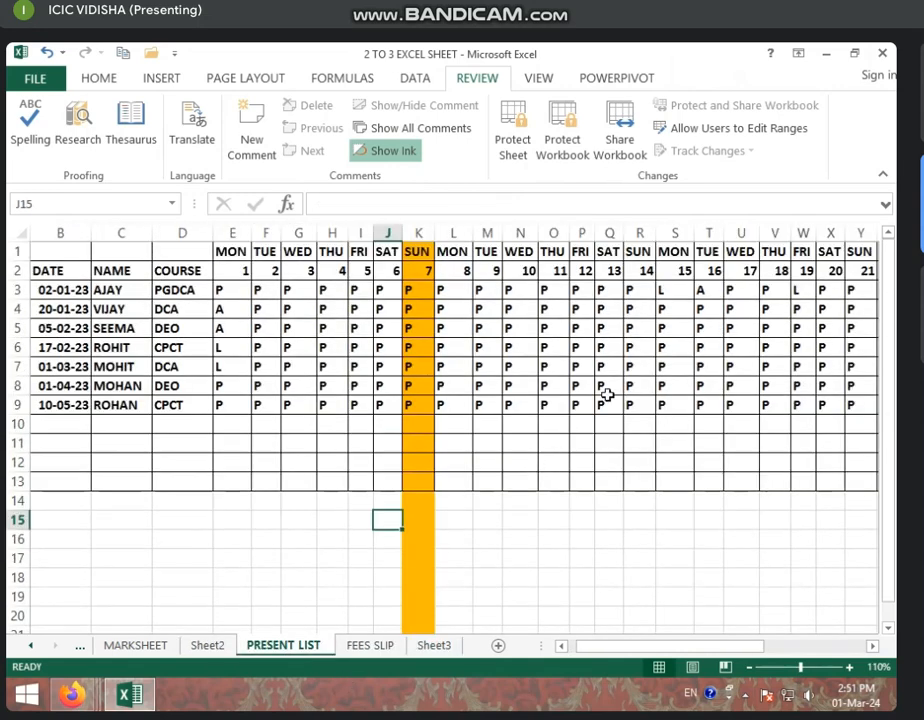
click(618, 344)
key(Right)
key(Right)
key(Right)
key(Right)
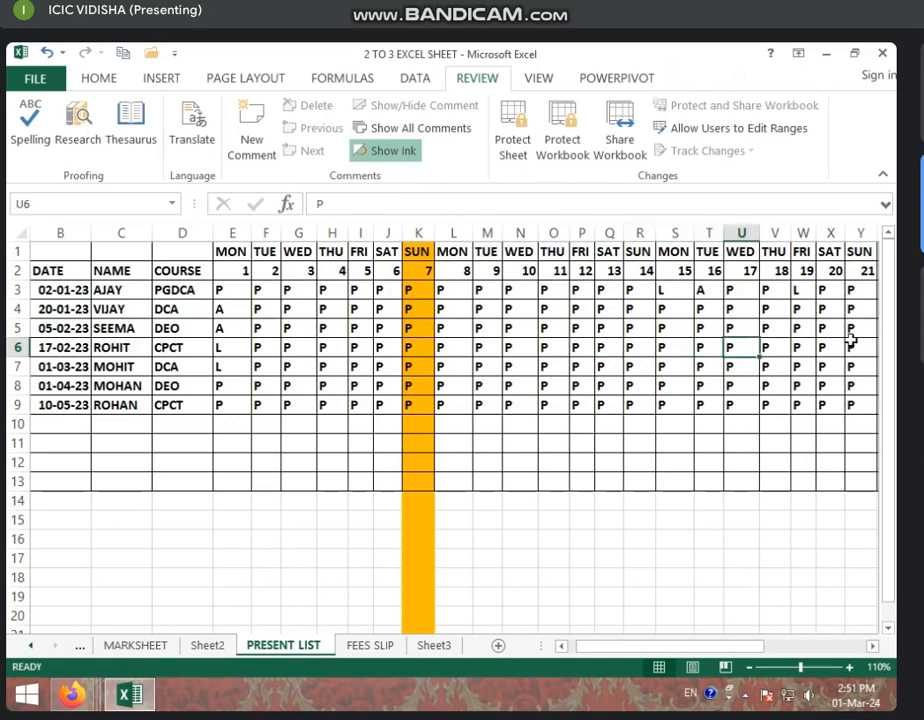
key(Right)
key(Right)
key(Right)
key(Right)
key(Right)
key(Right)
key(Right)
key(Right)
key(Right)
Step: Return to the MARKSHEET sheet and review the row 6 cells from S.SCIENCE to RESULT, including the GRADE and PER. formulas
click(158, 647)
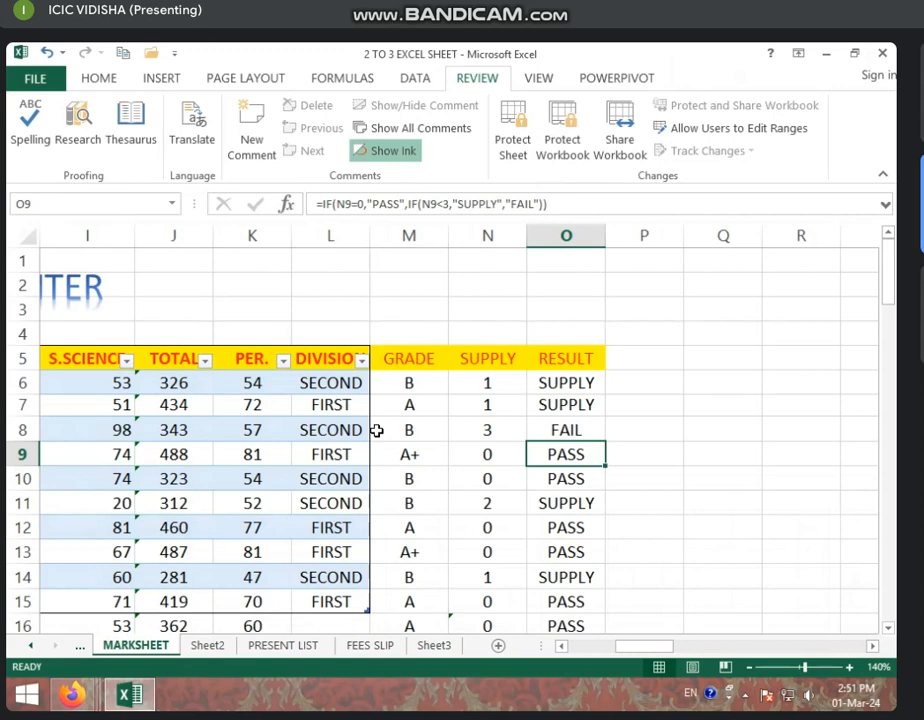
click(409, 388)
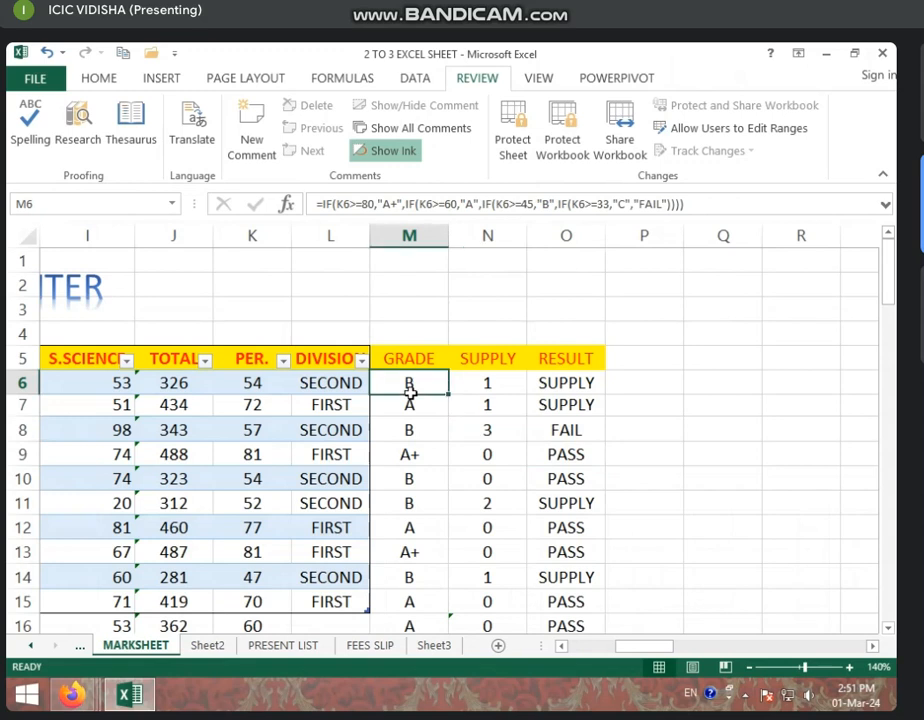
key(Left)
key(Left)
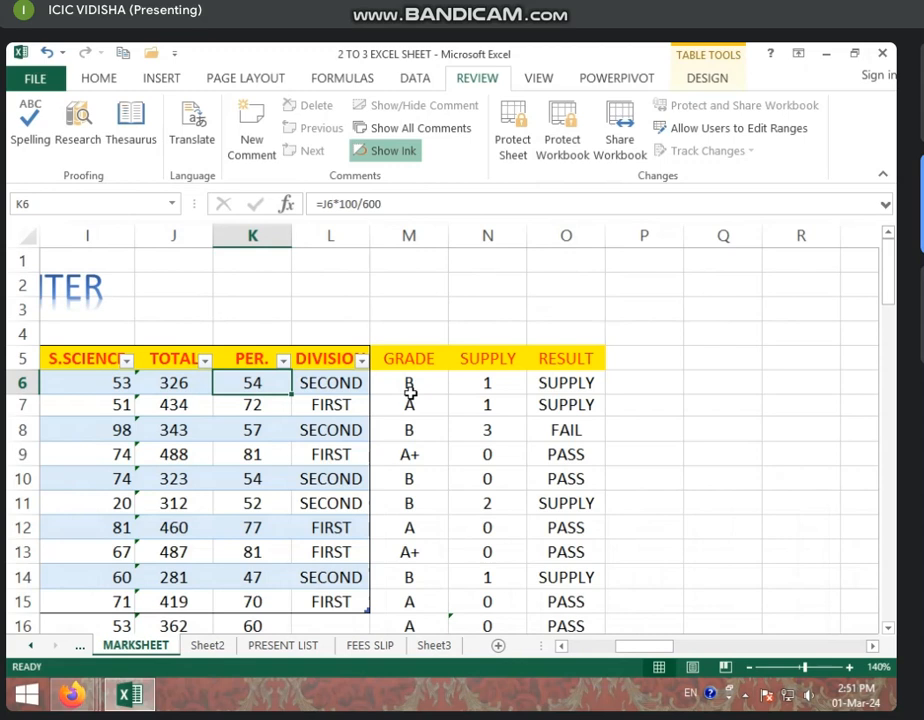
key(Left)
key(Left)
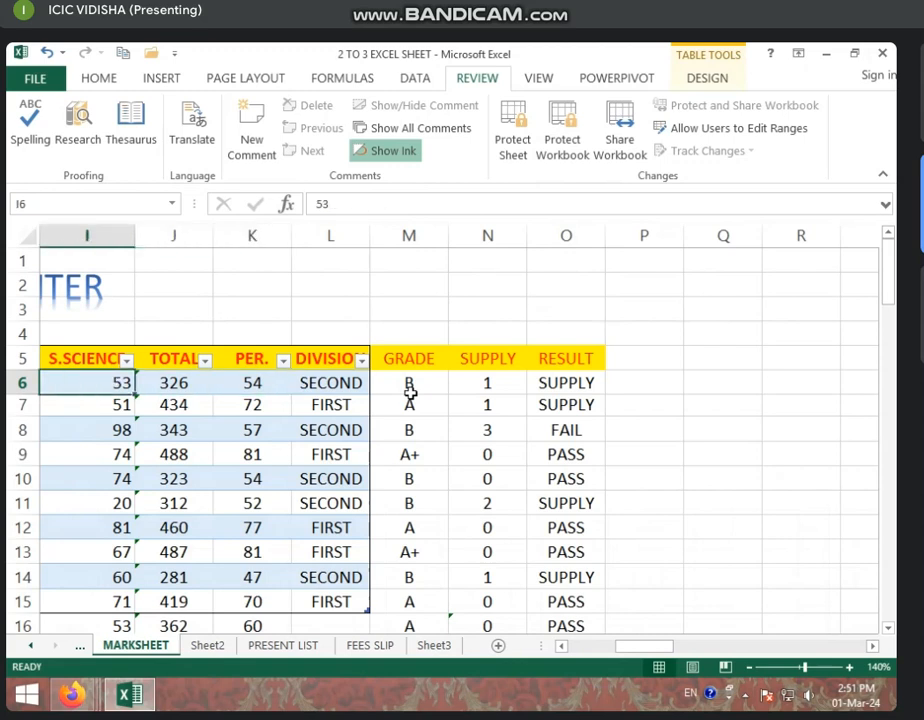
key(Right)
key(Right)
key(Right)
key(Right)
key(Right)
key(Right)
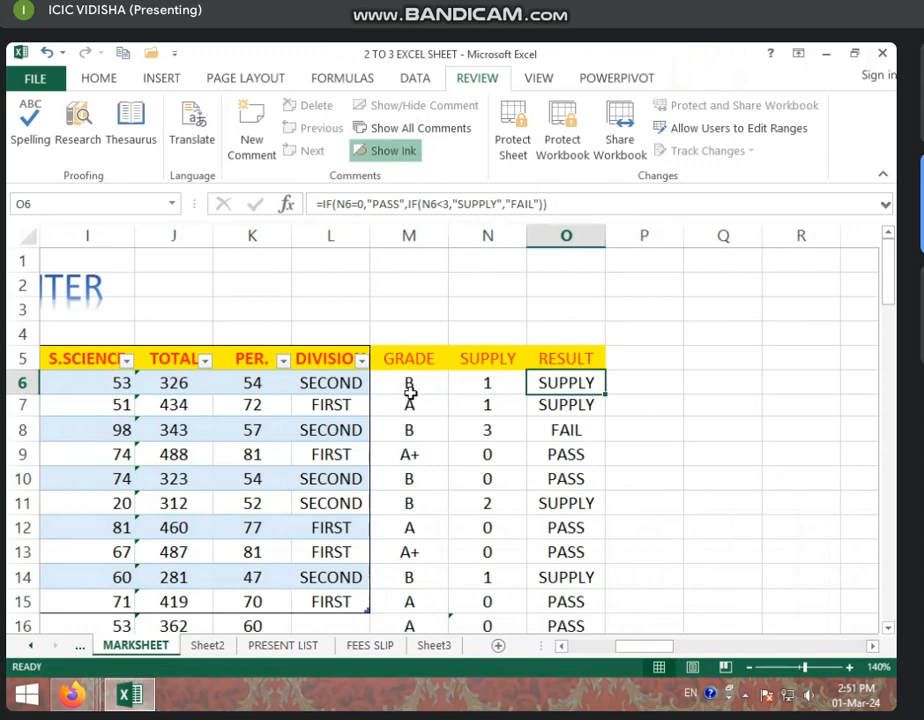
Step: Compare the SUPPLY and RESULT formulas in row 6 of the marksheet and glance over the rows below
key(Left)
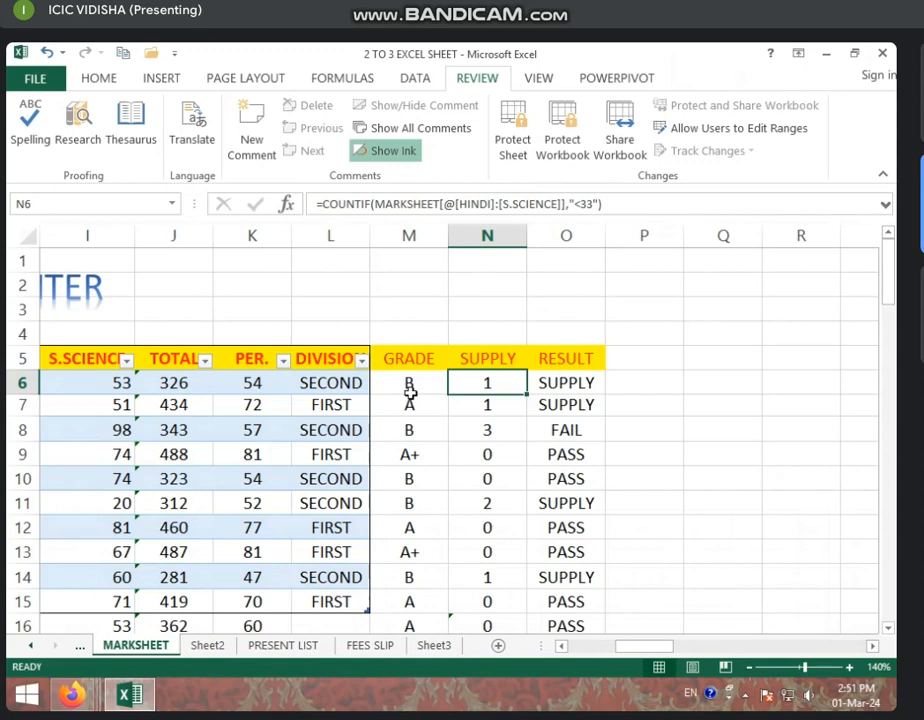
key(Right)
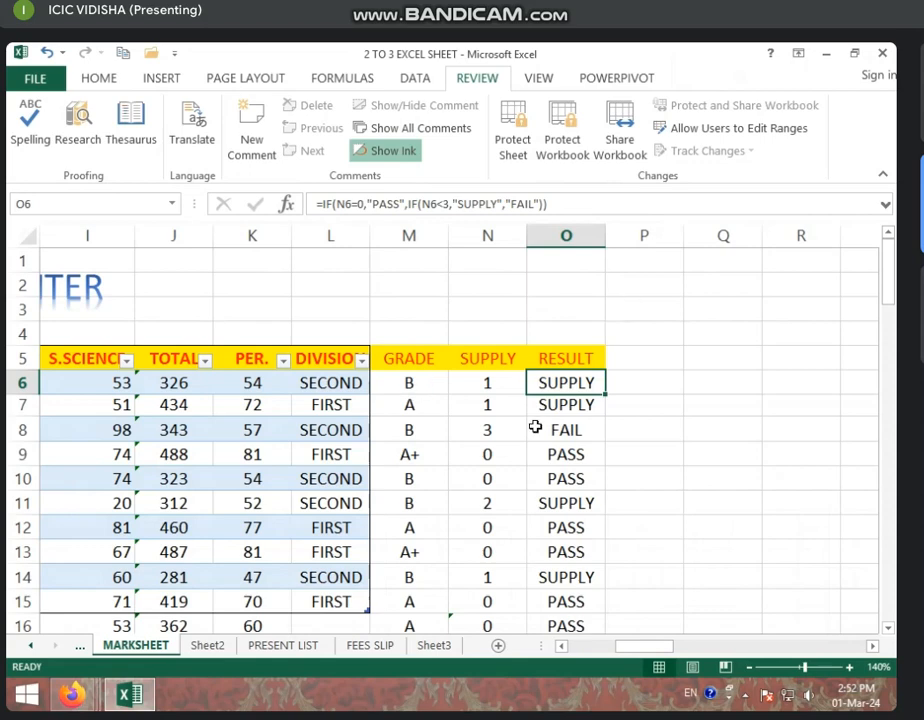
scroll(454, 425, down, 6)
scroll(454, 425, up, 4)
scroll(335, 476, up, 2)
click(788, 428)
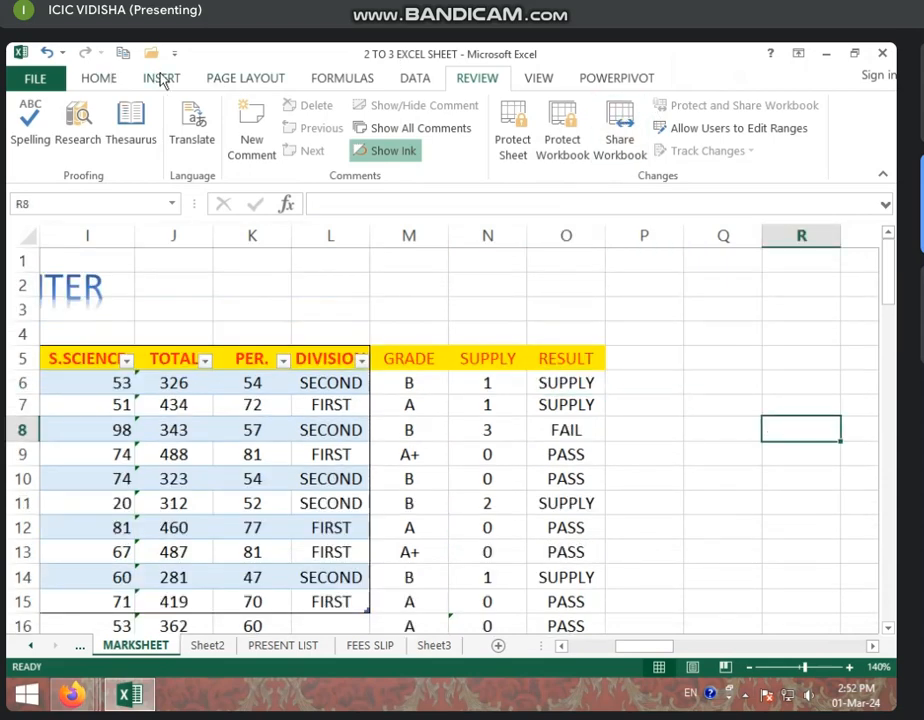
Step: Select the row 6 subject marks in D6:I6 and view the available AutoSum functions without applying one
click(192, 331)
drag(643, 652, 562, 647)
click(355, 503)
click(288, 384)
drag(288, 384, 712, 386)
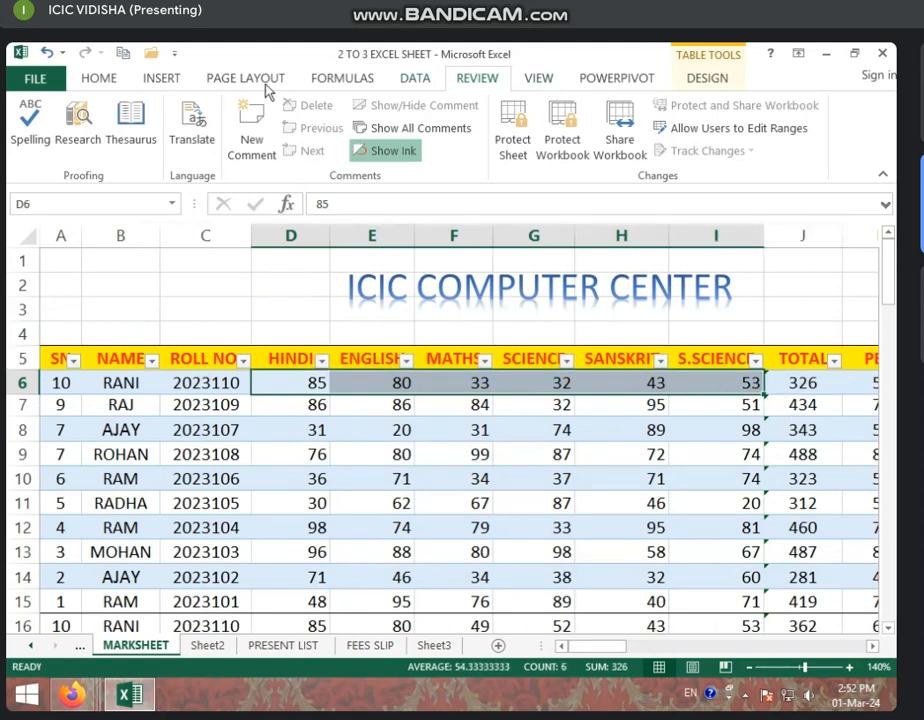
click(88, 74)
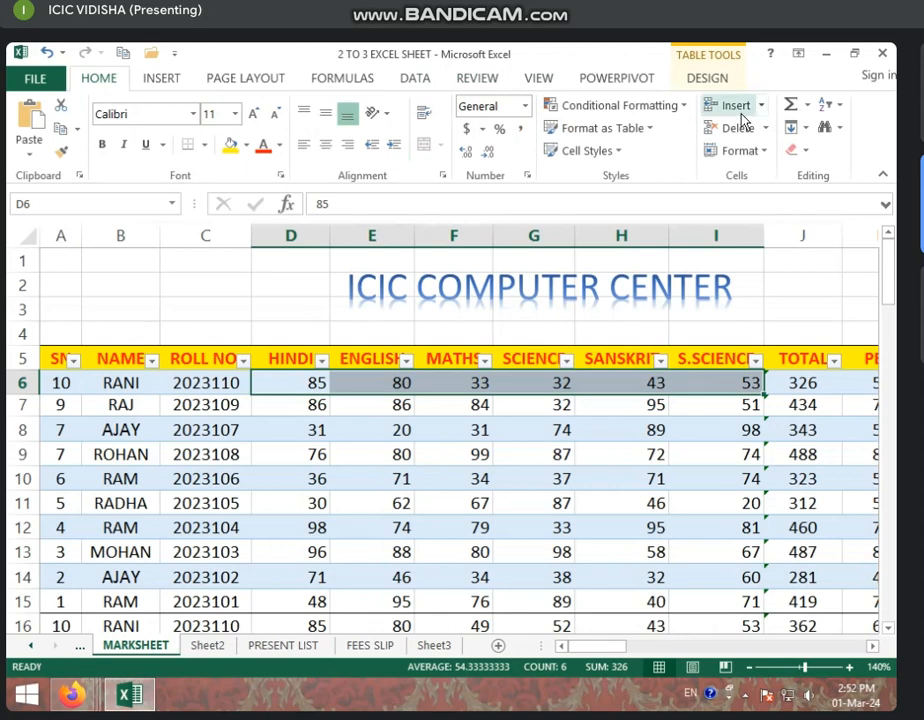
click(808, 108)
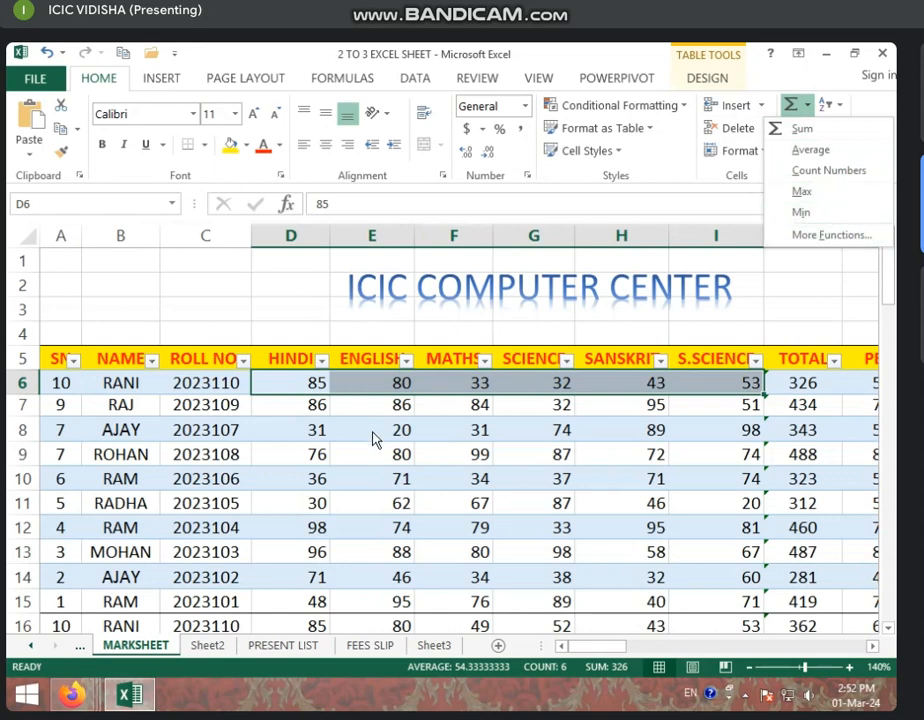
click(363, 513)
Step: Look over the marksheet rows and select the HINDI column range from D6 to D66
scroll(363, 520, down, 19)
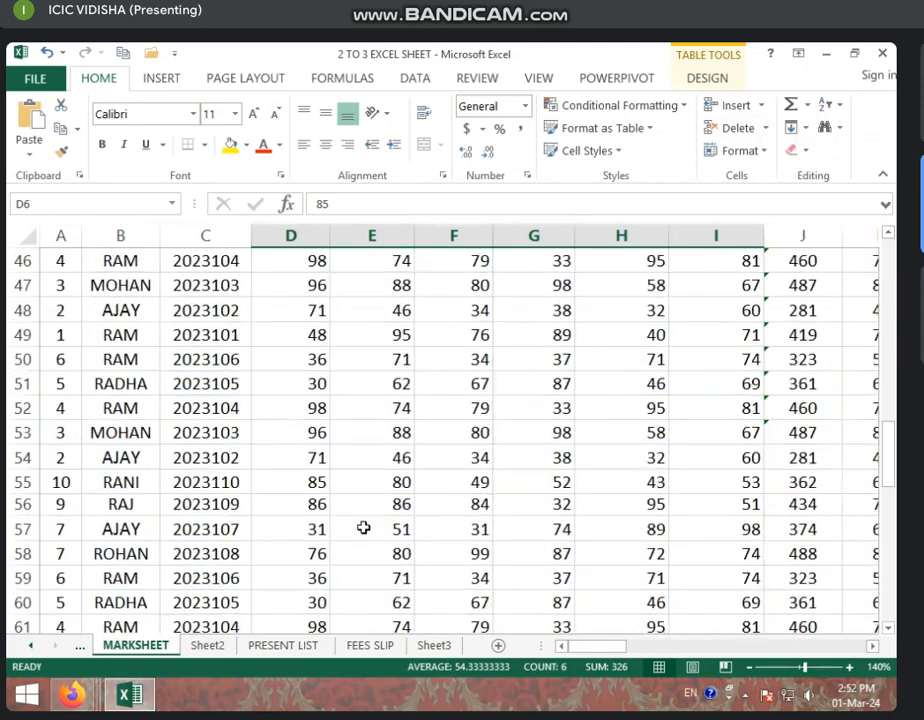
scroll(363, 530, down, 8)
scroll(361, 544, up, 20)
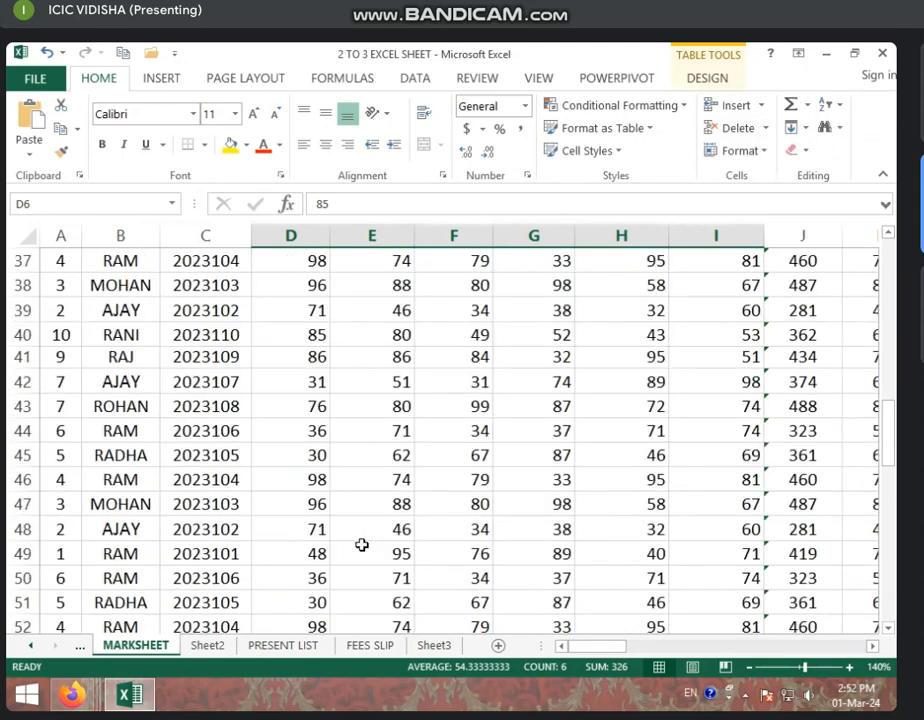
scroll(312, 500, up, 3)
scroll(291, 348, up, 3)
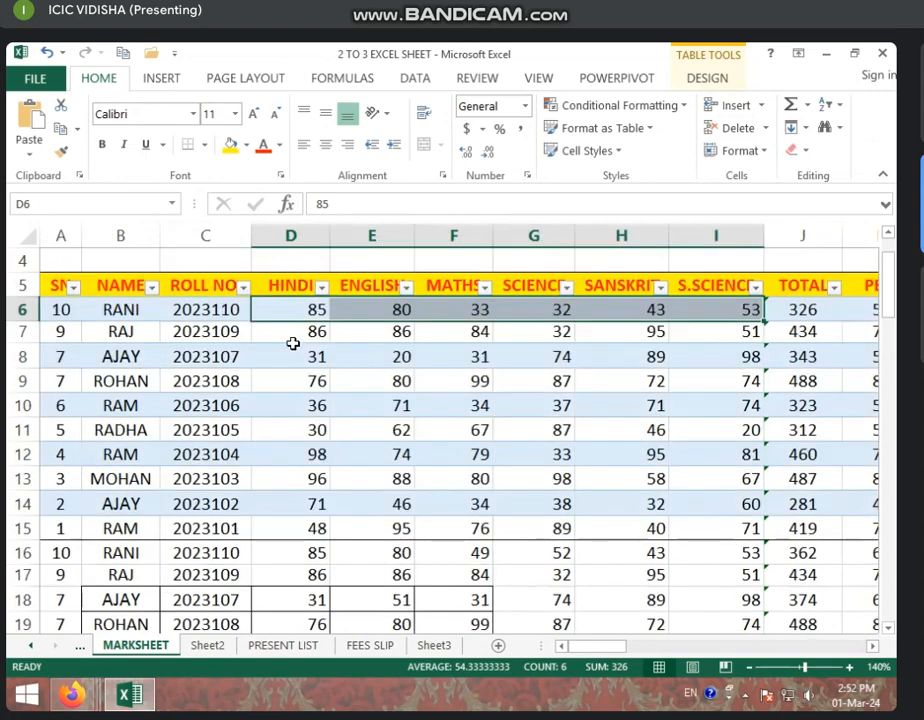
drag(283, 305, 262, 278)
scroll(250, 344, up, 3)
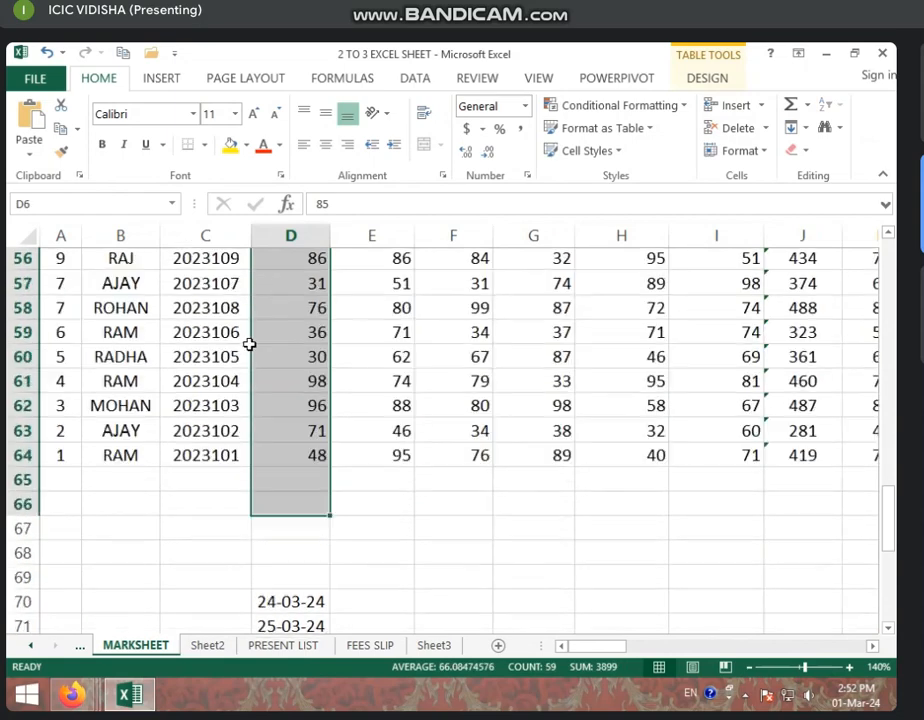
Step: Use AutoSum's Max function on the selected HINDI range to place the highest mark formula in D66
click(170, 80)
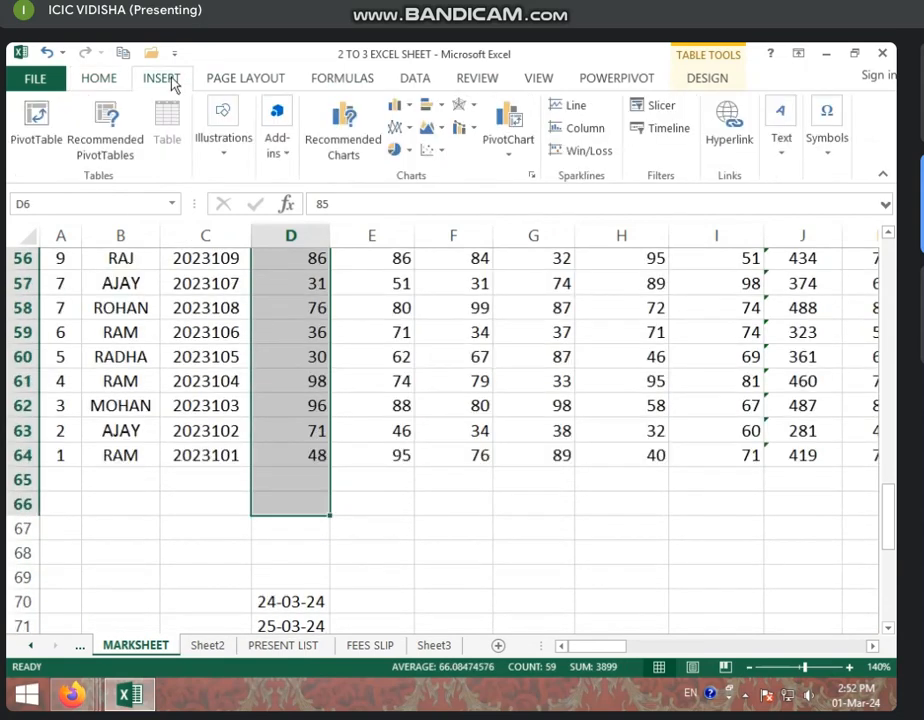
click(100, 79)
click(758, 108)
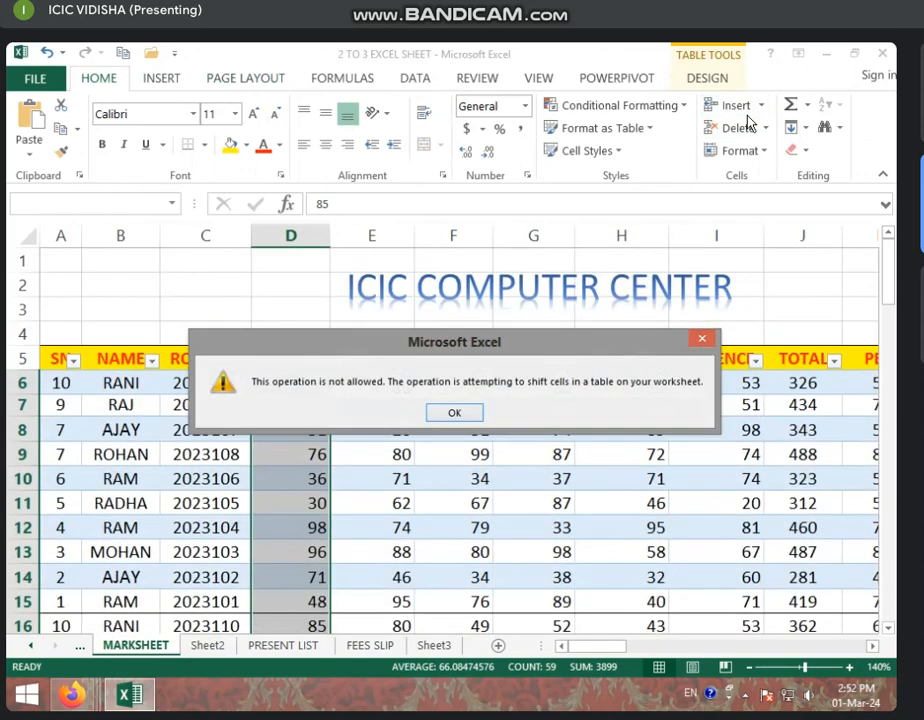
click(702, 338)
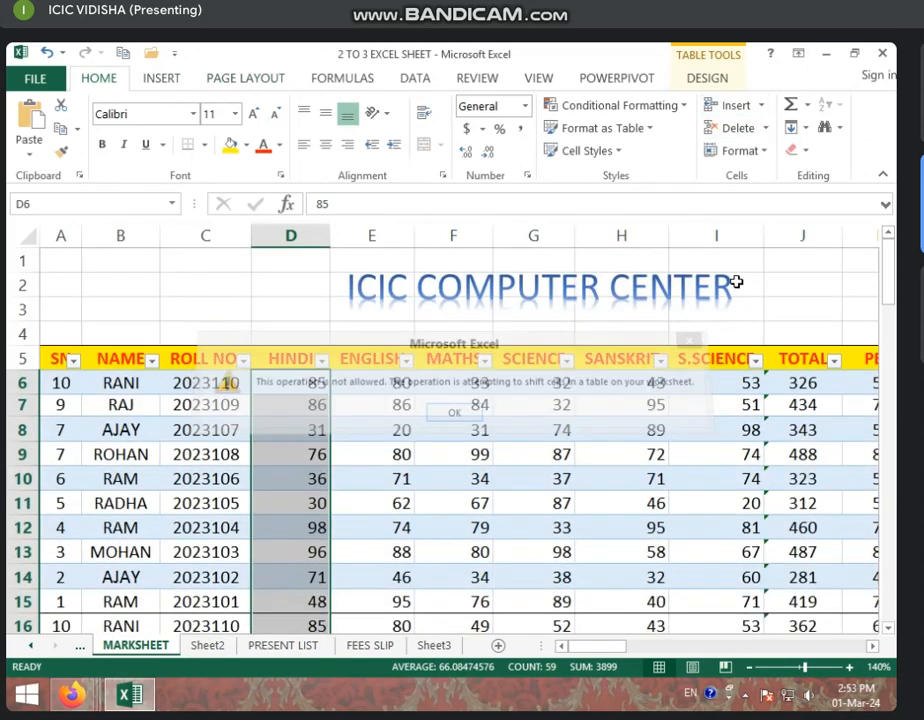
click(808, 105)
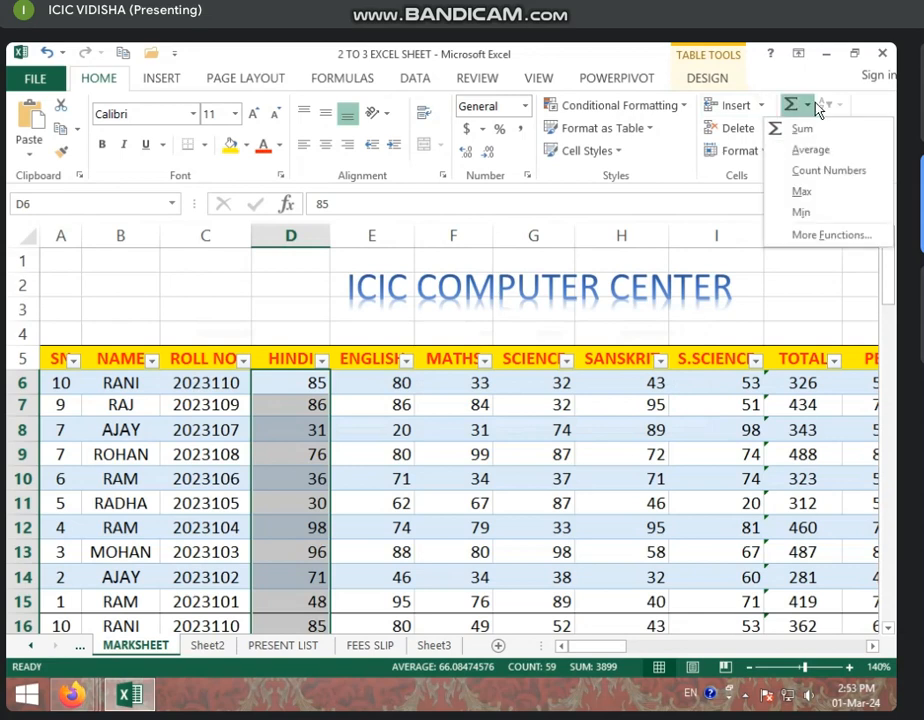
click(831, 196)
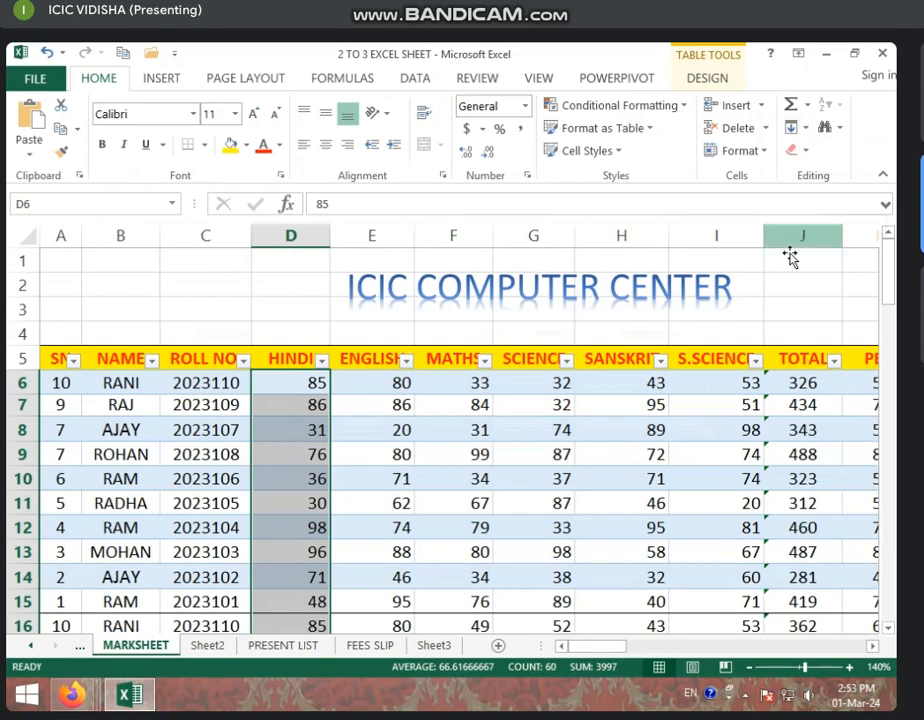
Step: Examine the MAX formula in D66, the empty cell above it and the HINDI marks it covers
scroll(491, 474, down, 20)
scroll(379, 566, up, 2)
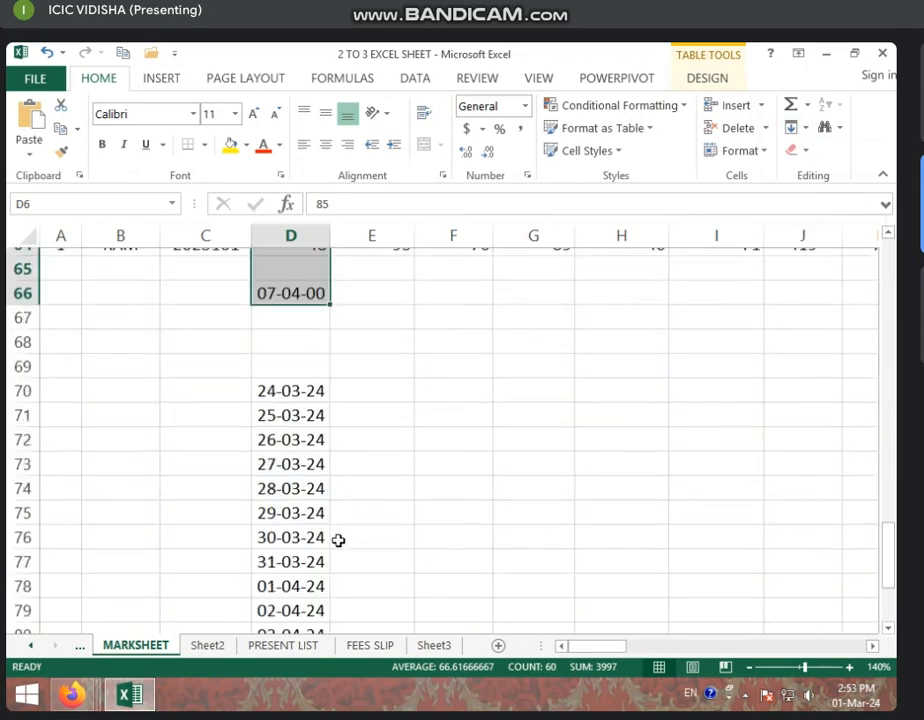
click(289, 390)
scroll(288, 393, up, 20)
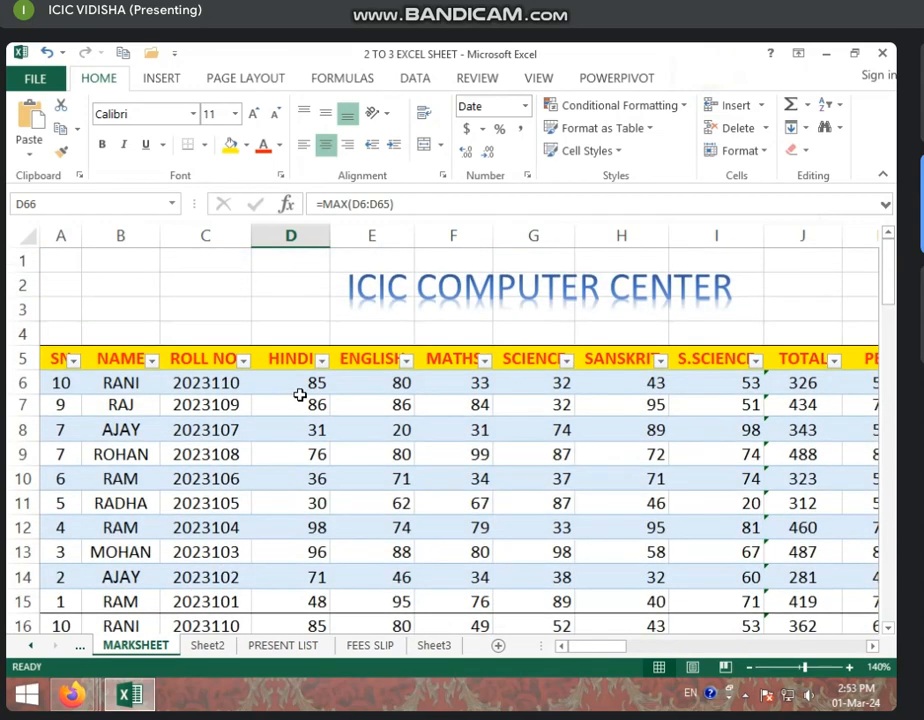
scroll(299, 363, down, 17)
scroll(300, 471, down, 1)
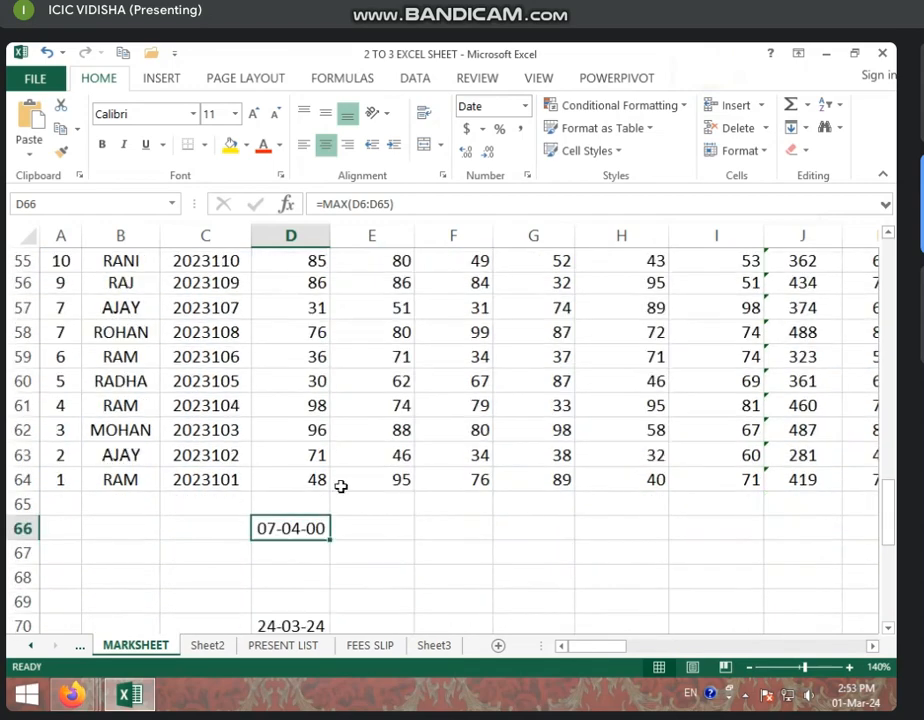
click(307, 504)
scroll(312, 400, up, 7)
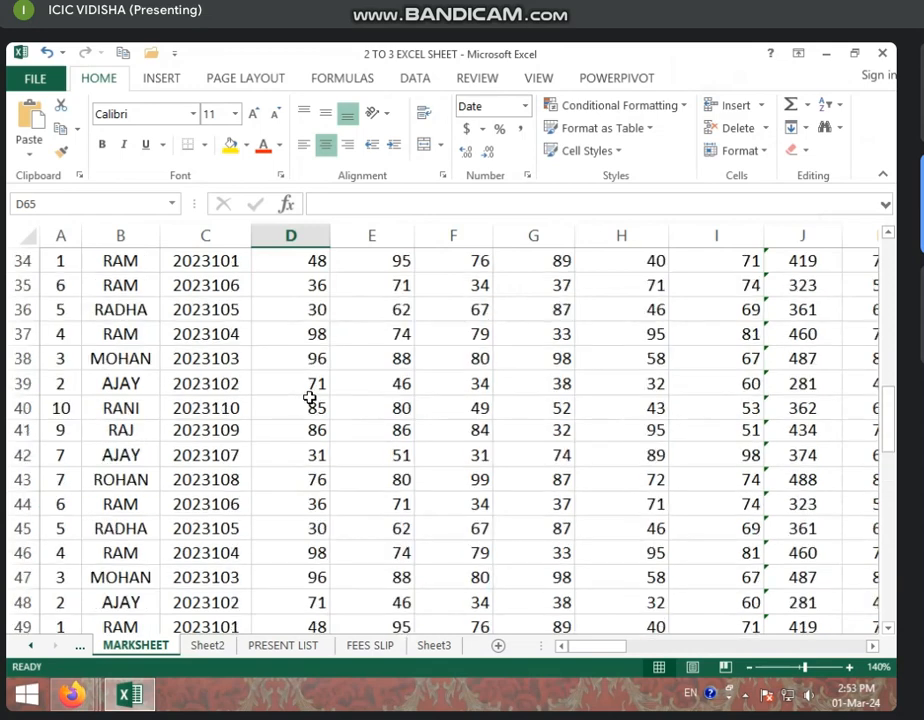
scroll(330, 410, down, 7)
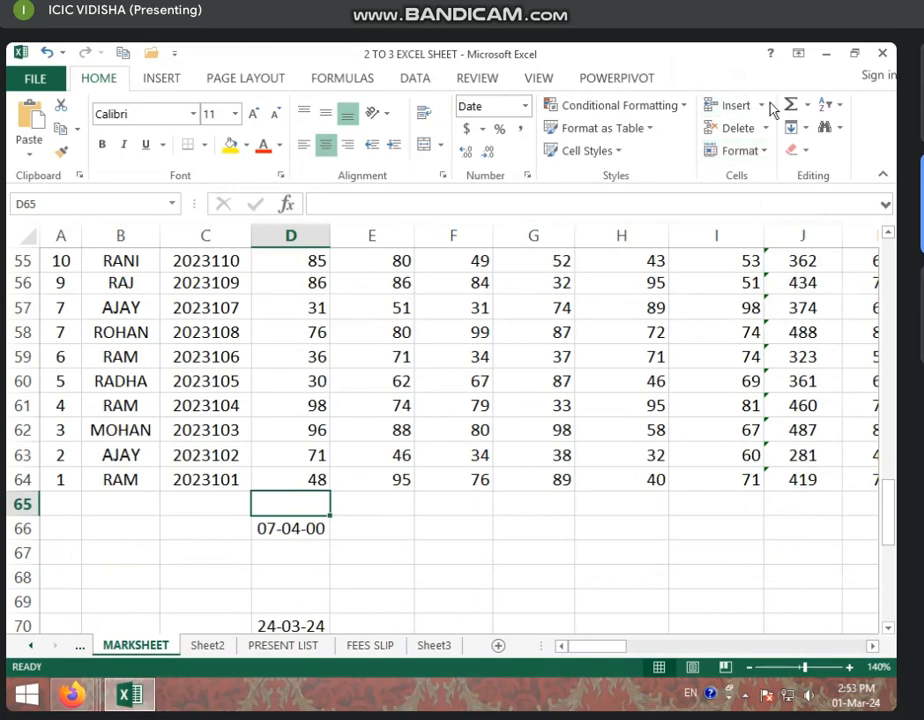
scroll(546, 423, up, 6)
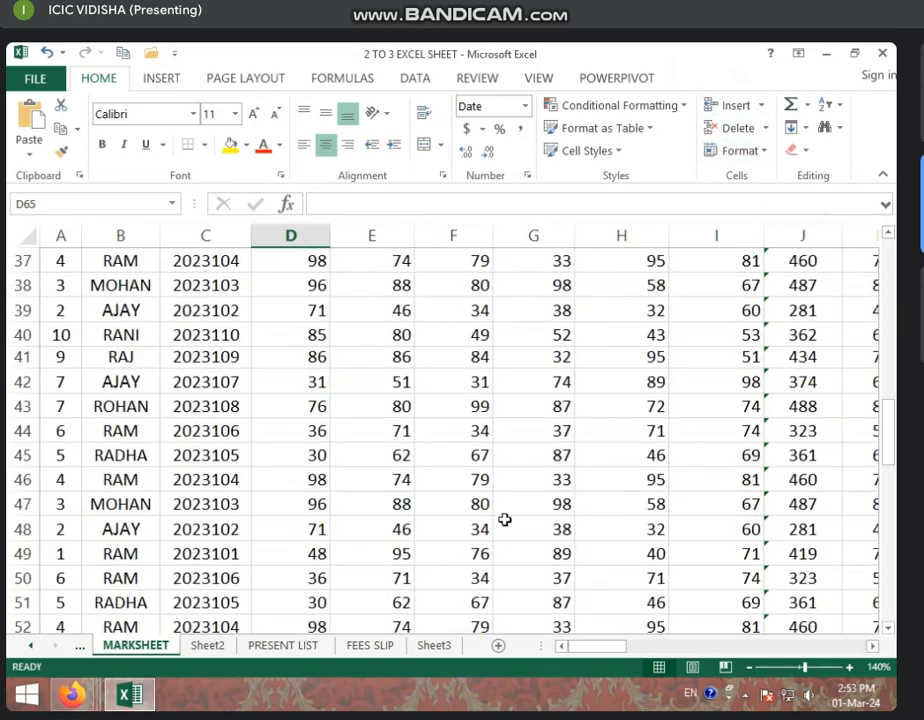
Step: Open the PRESENT LIST sheet and inspect the attendance entries around K5, K3 and L3
click(283, 647)
click(235, 329)
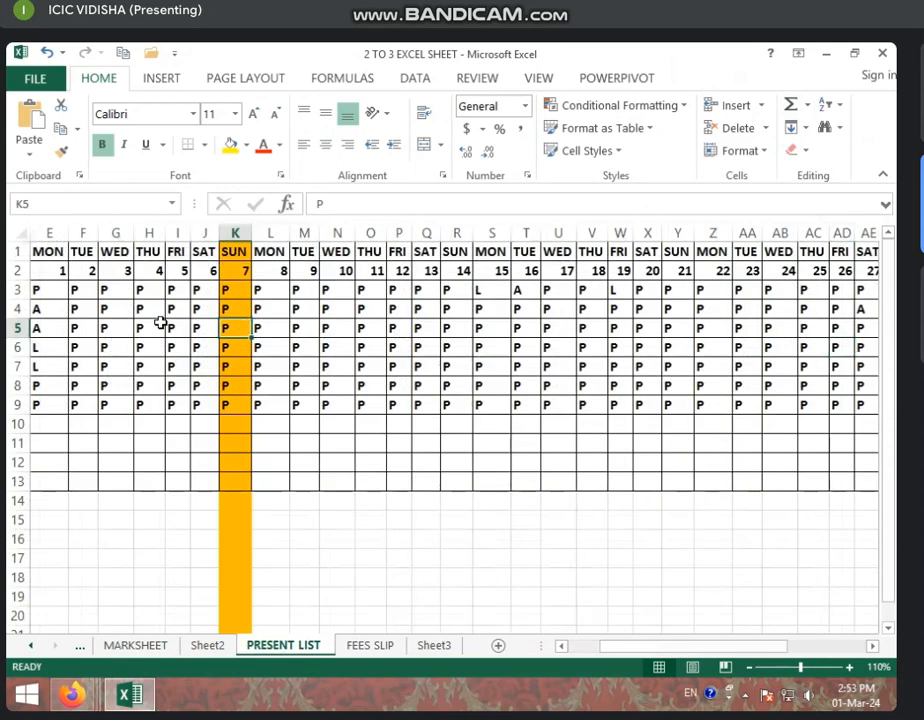
key(Up)
key(Up)
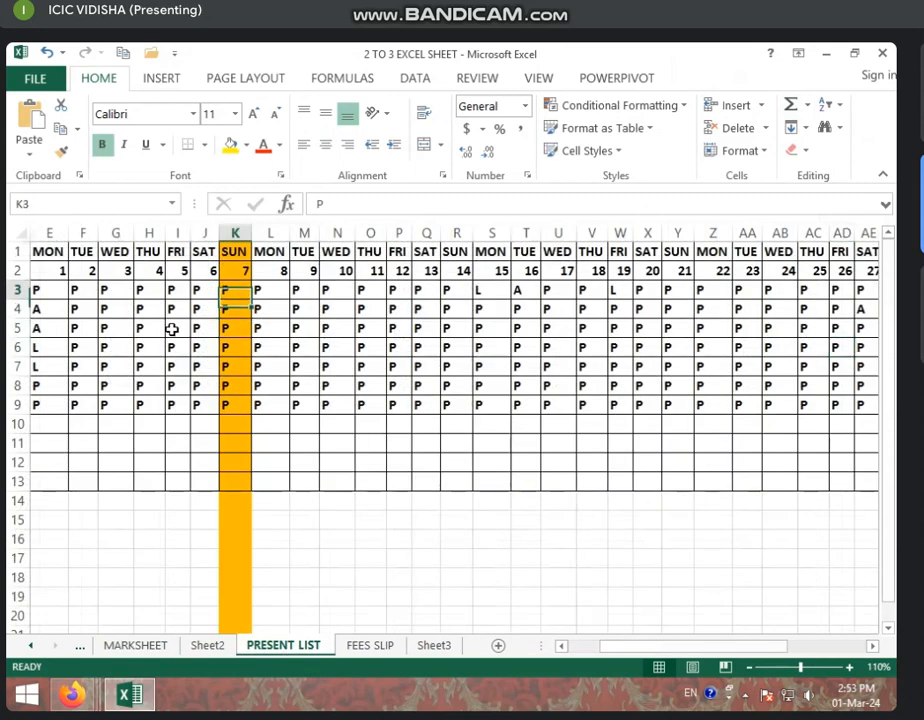
key(Right)
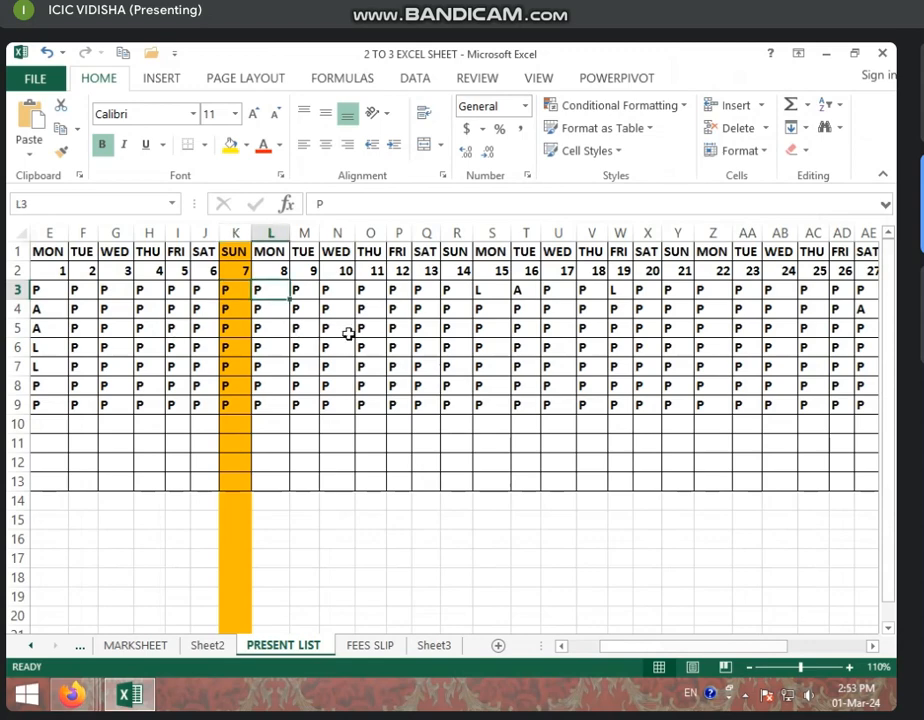